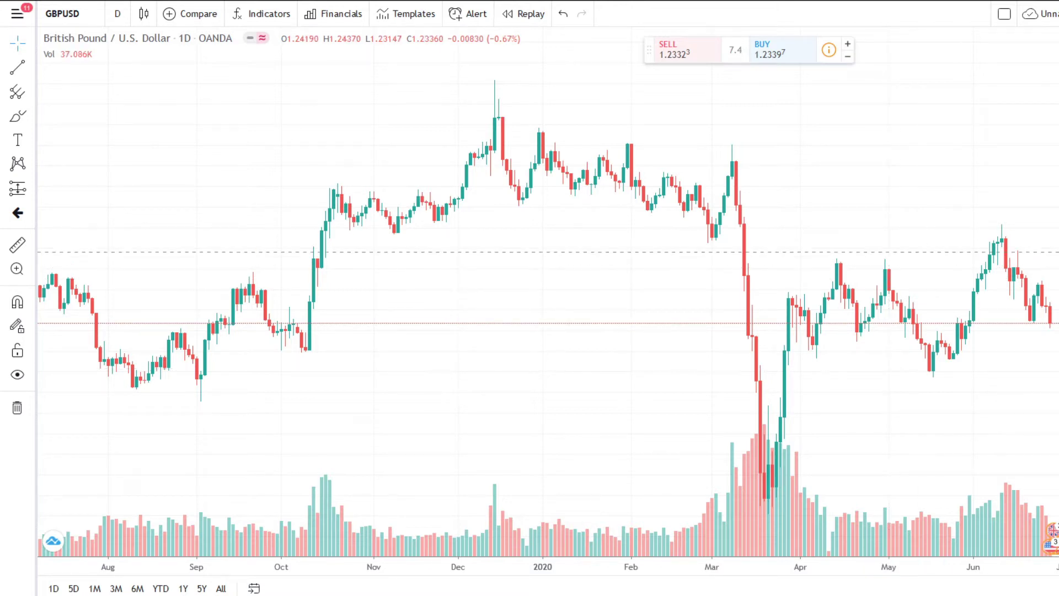
pyautogui.hscroll(3, 546, 321)
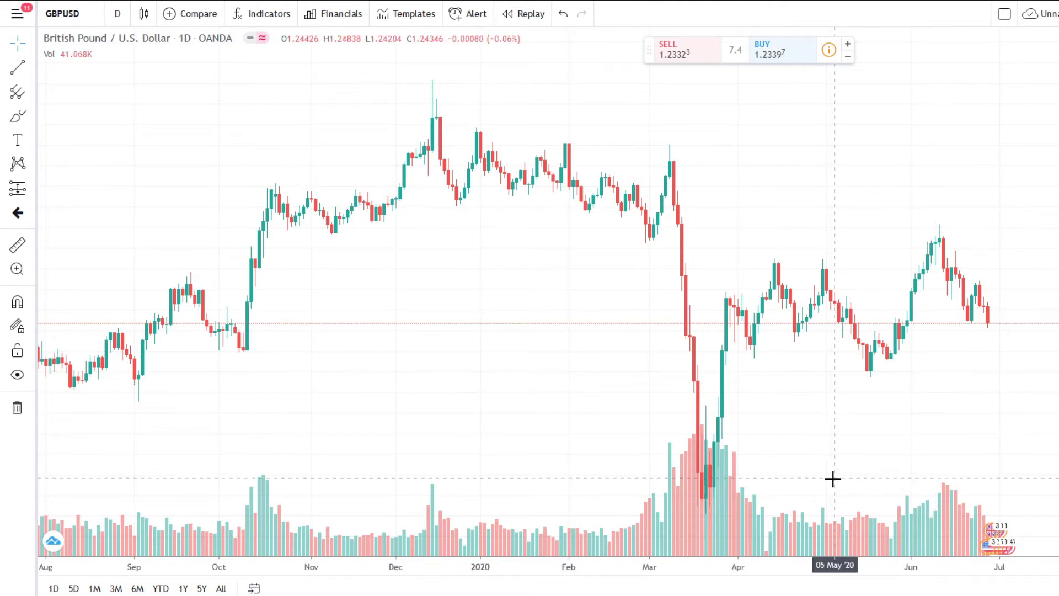
pyautogui.moveTo(683, 521)
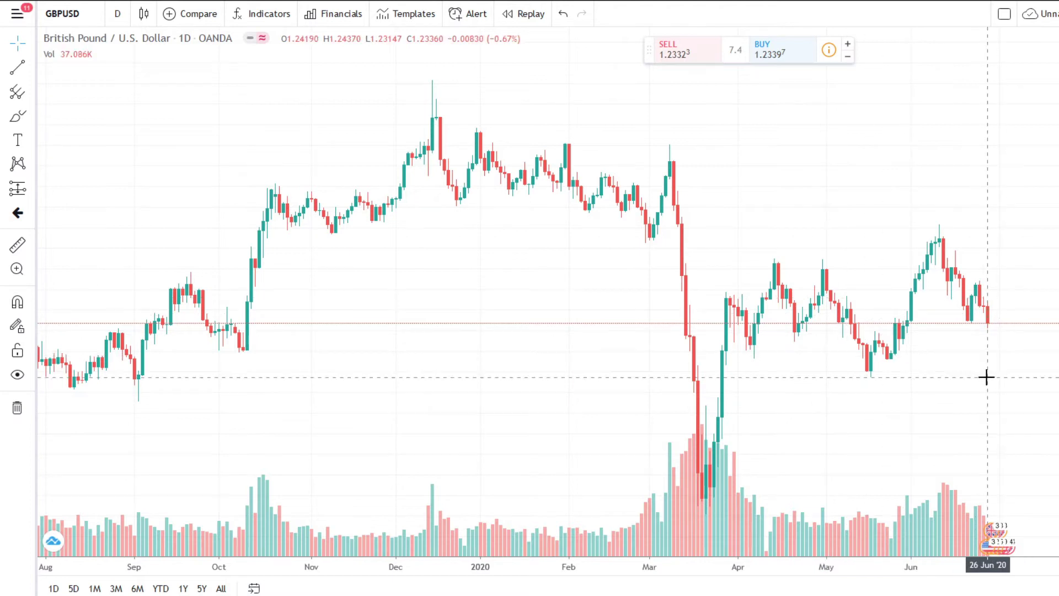
pyautogui.moveTo(982, 383); pyautogui.dragTo(964, 373)
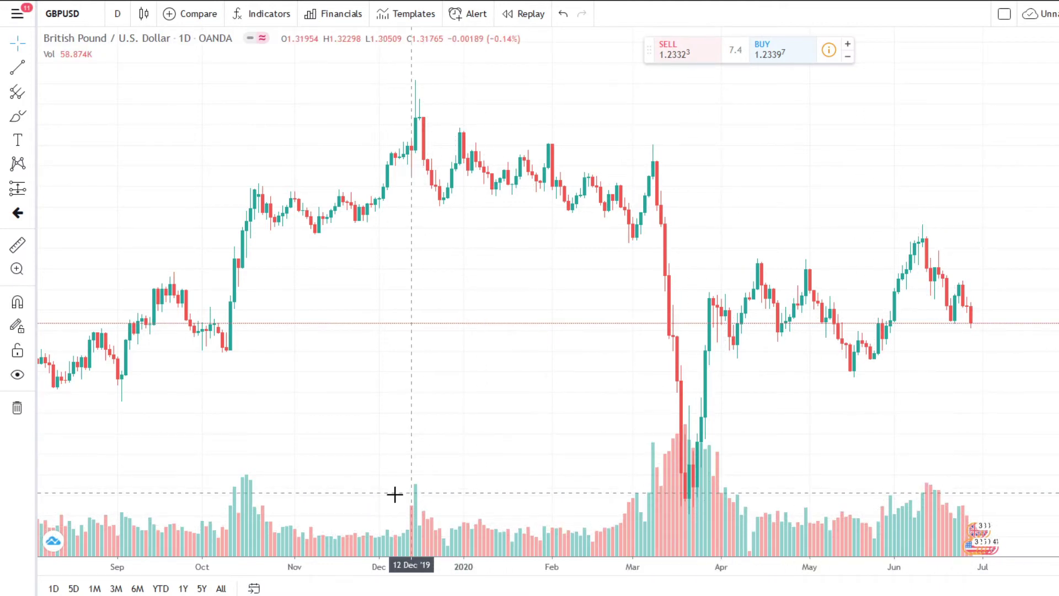
pyautogui.click(671, 484)
pyautogui.click(661, 479)
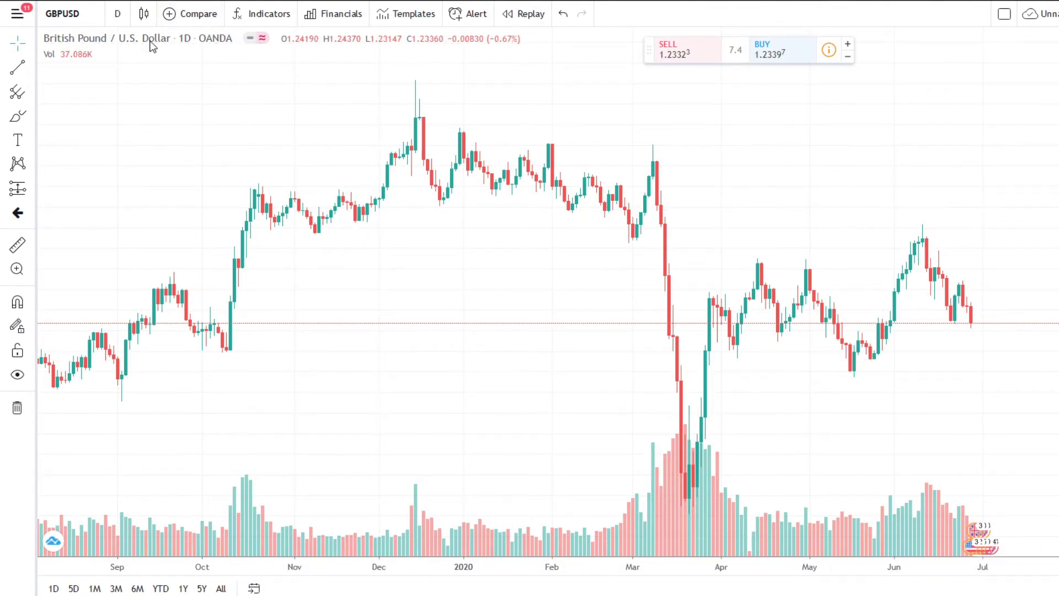
# Open the chart settings and move the dialog away from the most recent candles
pyautogui.rightClick(804, 178)
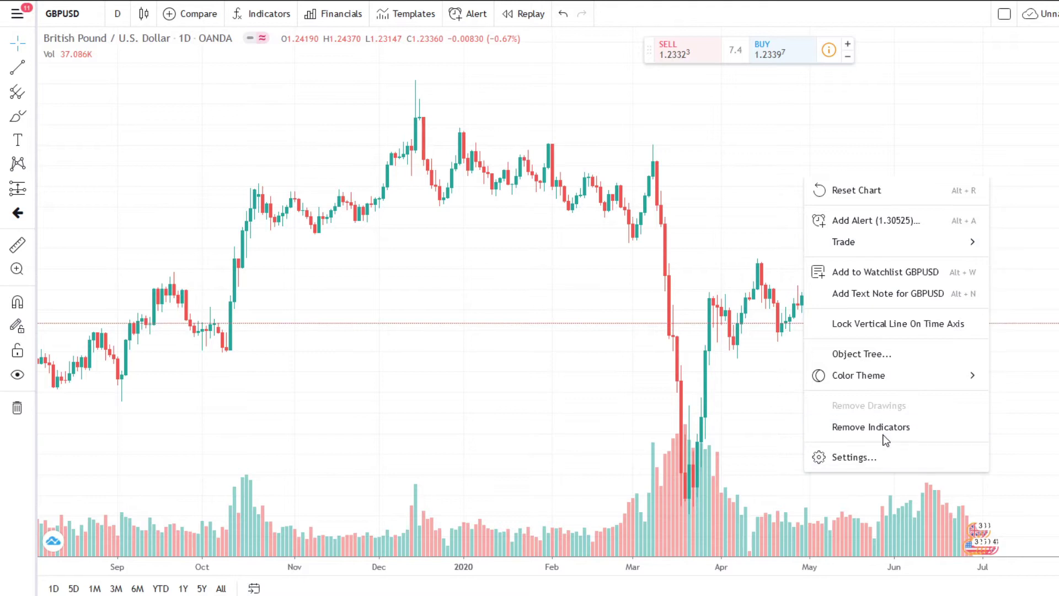
pyautogui.rightClick(740, 196)
pyautogui.rightClick(505, 303)
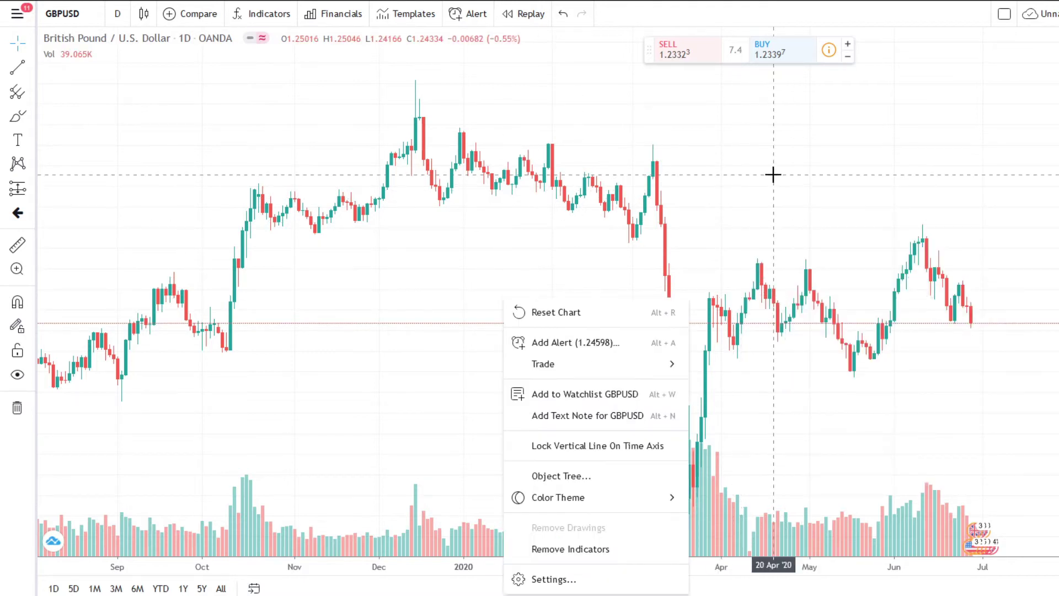
pyautogui.rightClick(773, 175)
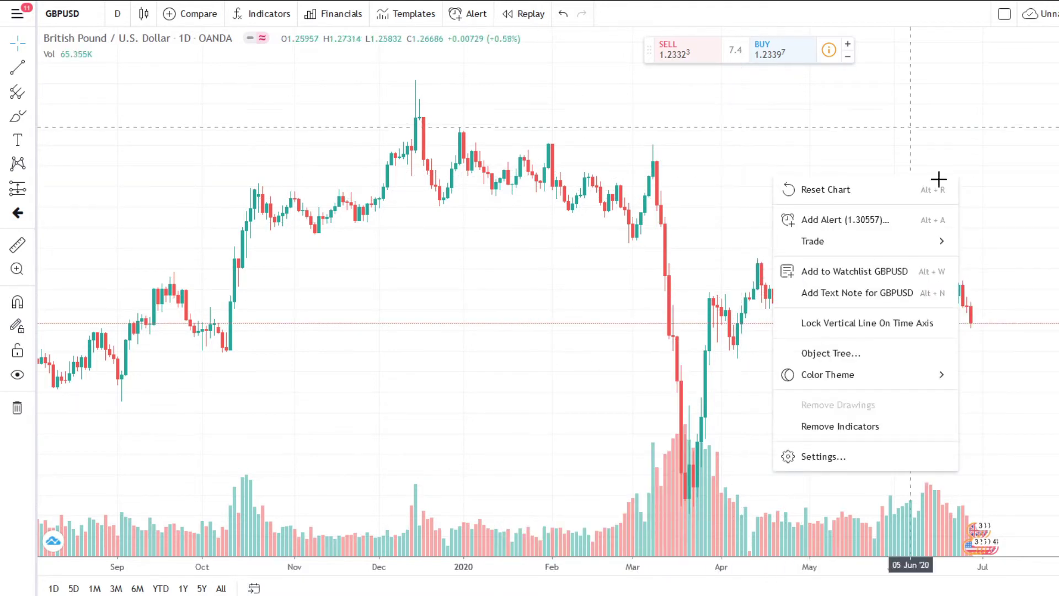
pyautogui.click(850, 462)
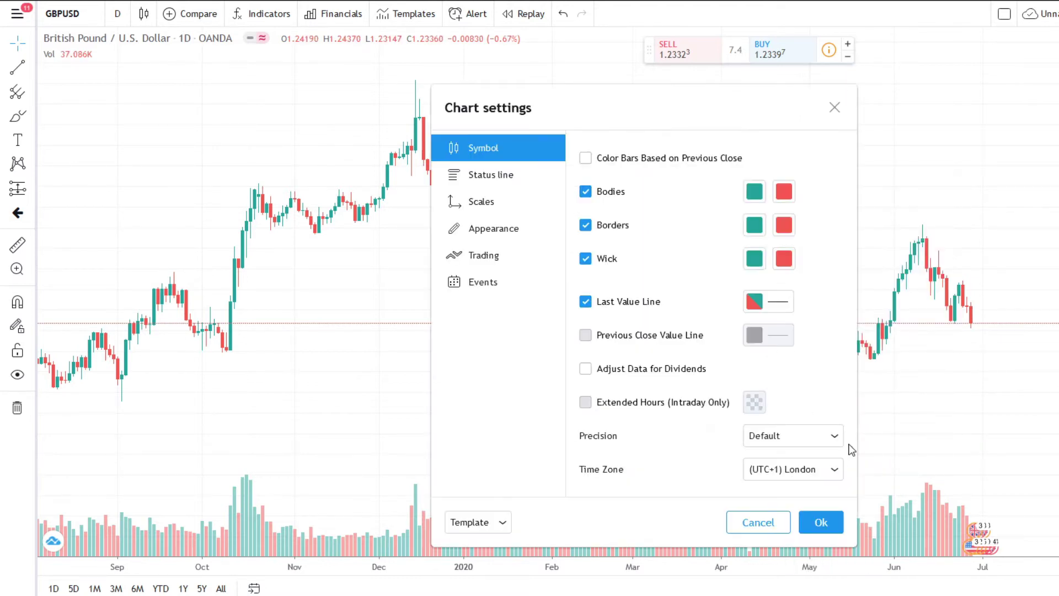
pyautogui.moveTo(582, 108); pyautogui.dragTo(413, 80)
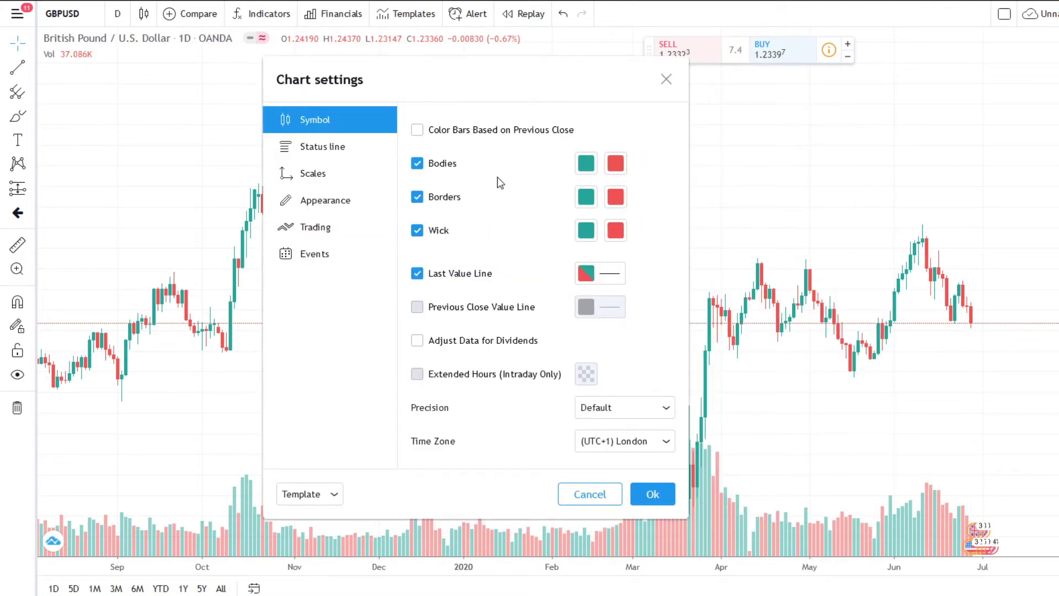
# Toggle the display of the candle bodies off and on to preview hollow candles
pyautogui.click(417, 164)
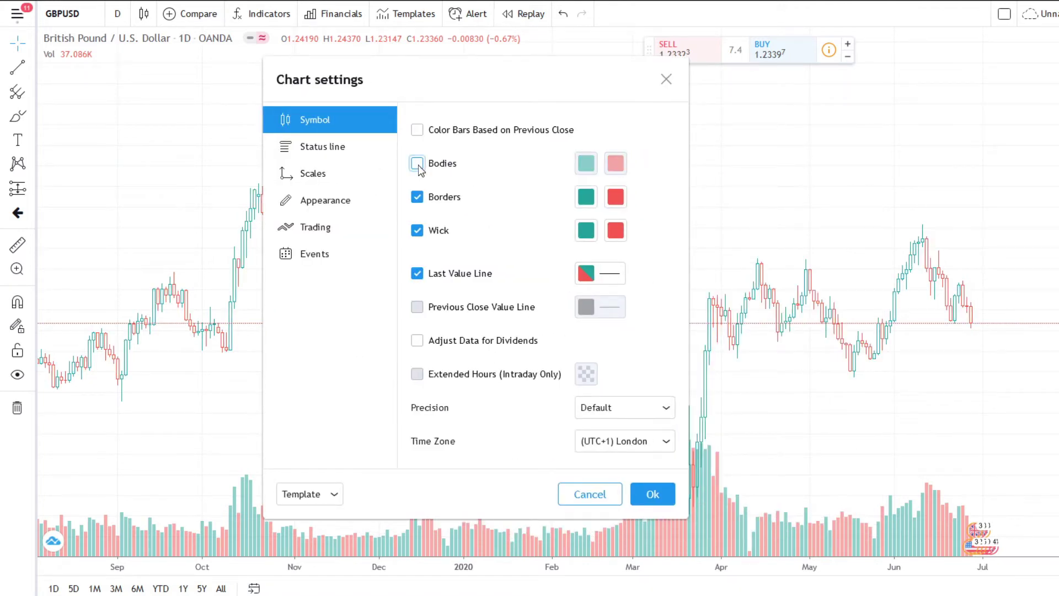
pyautogui.click(418, 164)
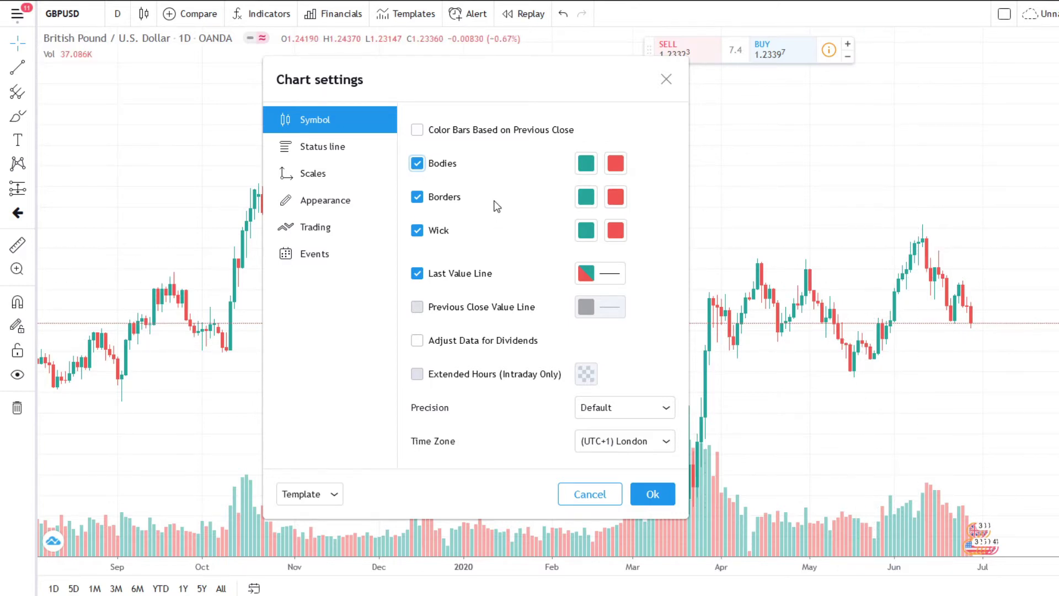
pyautogui.click(416, 163)
pyautogui.click(417, 164)
pyautogui.click(416, 163)
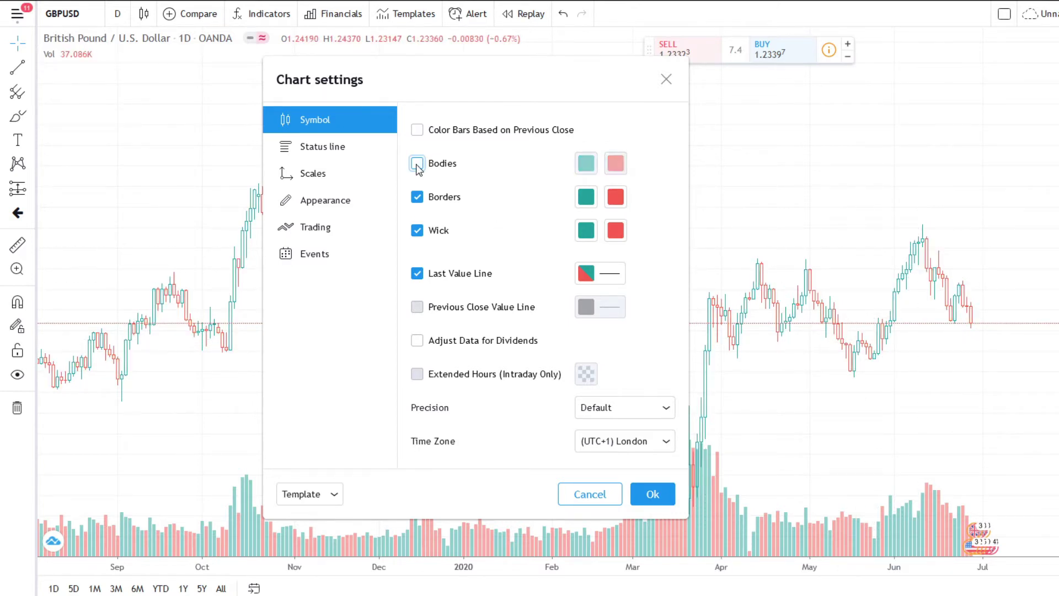
# Set the body colour to white for rising candles and black for falling candles
pyautogui.click(588, 163)
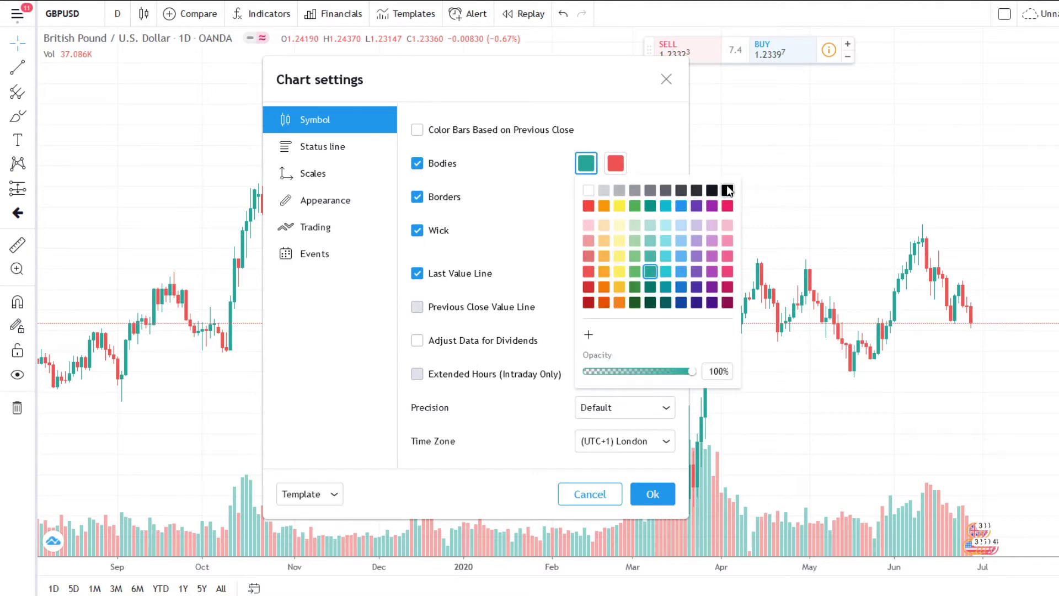
pyautogui.click(727, 192)
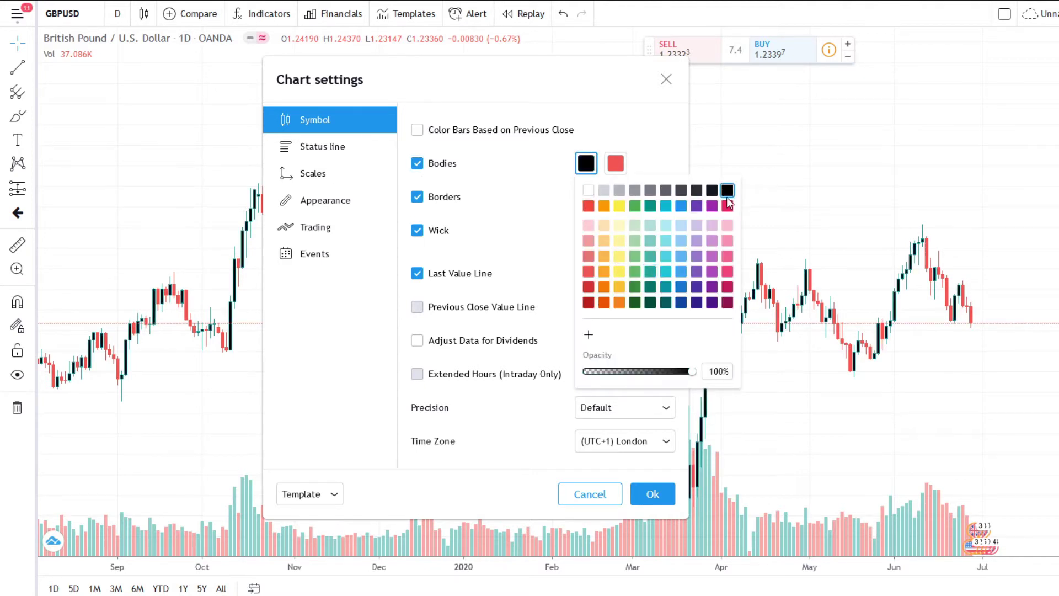
pyautogui.click(589, 191)
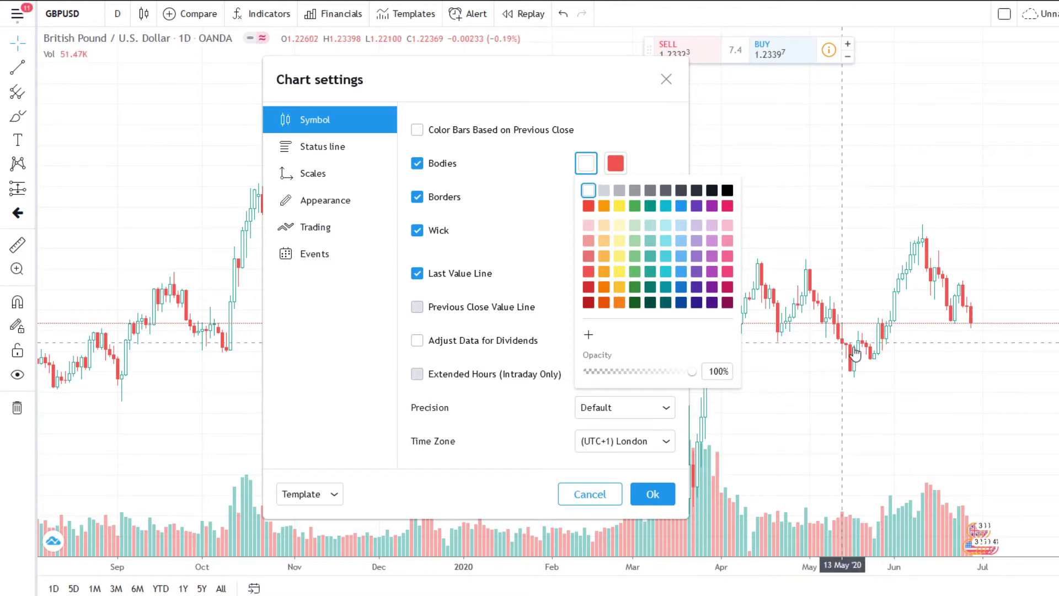
pyautogui.click(616, 163)
pyautogui.click(616, 163)
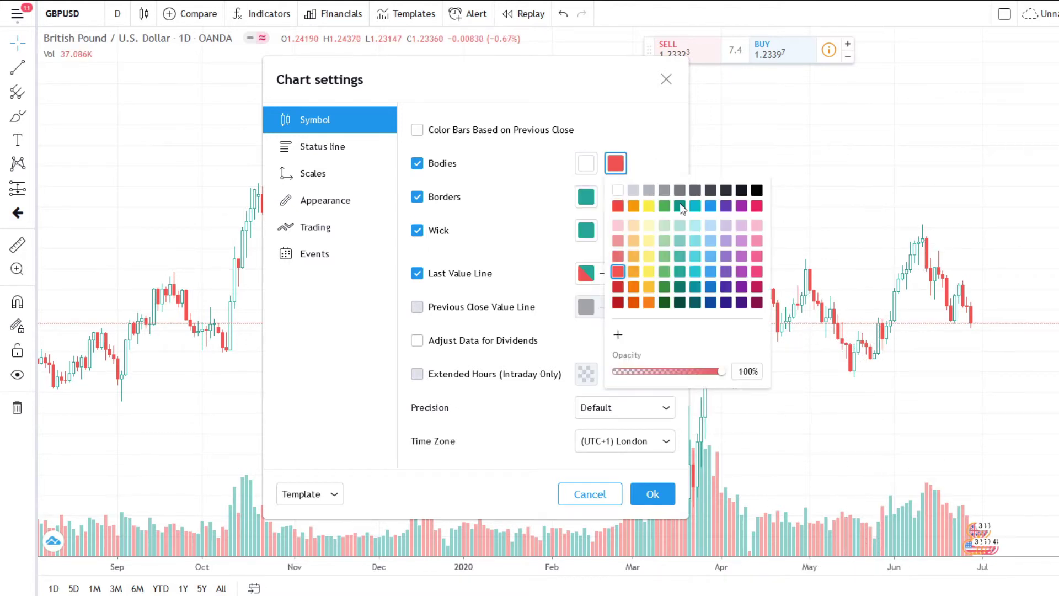
pyautogui.click(758, 193)
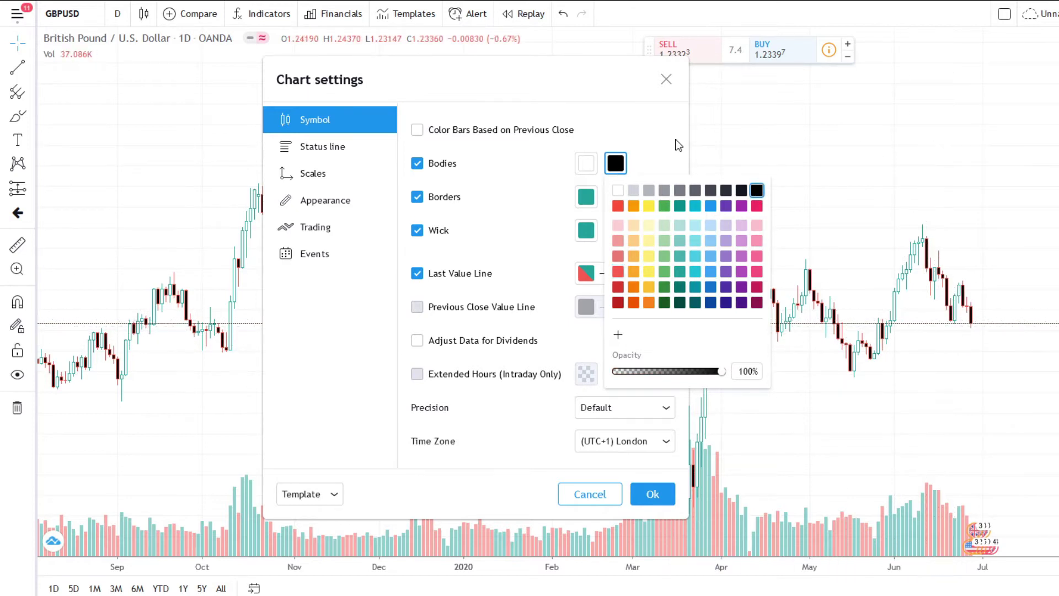
pyautogui.click(678, 145)
# Change the body colour of the rising candles to teal green
pyautogui.click(586, 163)
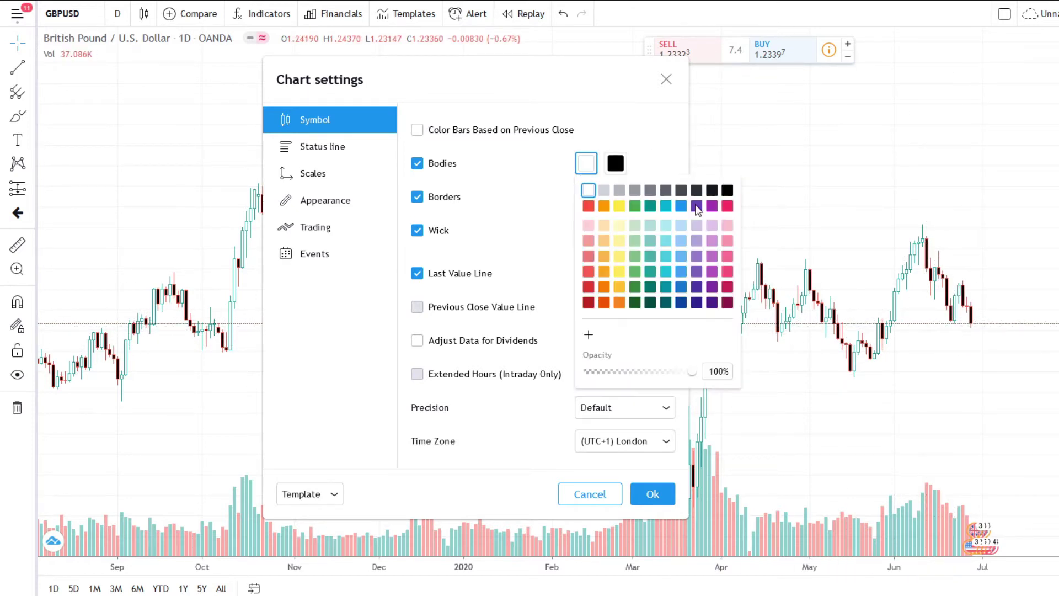
pyautogui.click(650, 205)
pyautogui.click(761, 260)
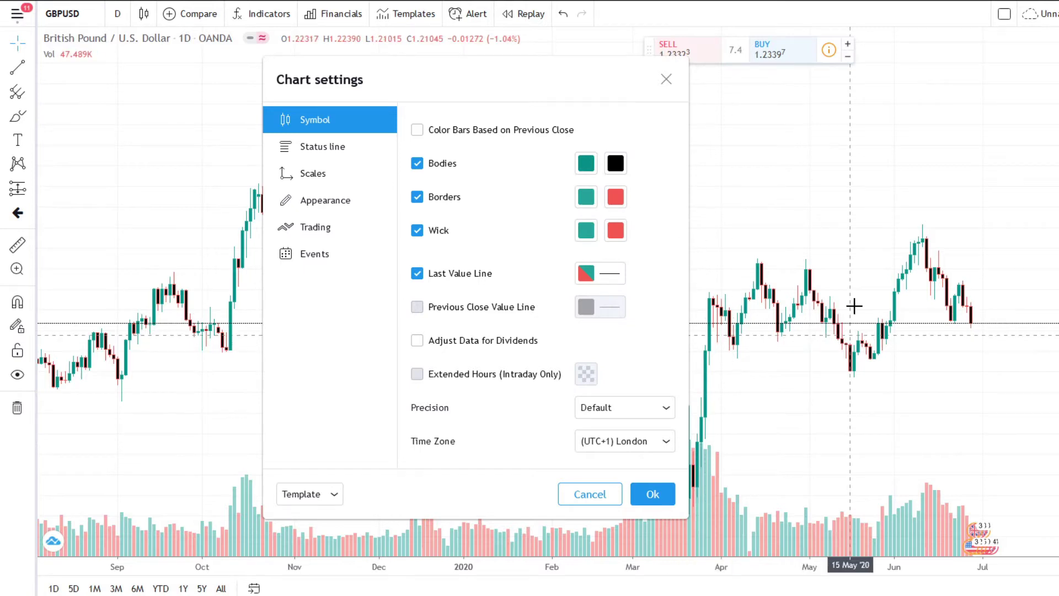
# Set the border colour of both rising and falling candles to black
pyautogui.click(586, 197)
pyautogui.click(757, 224)
pyautogui.click(679, 200)
pyautogui.click(615, 197)
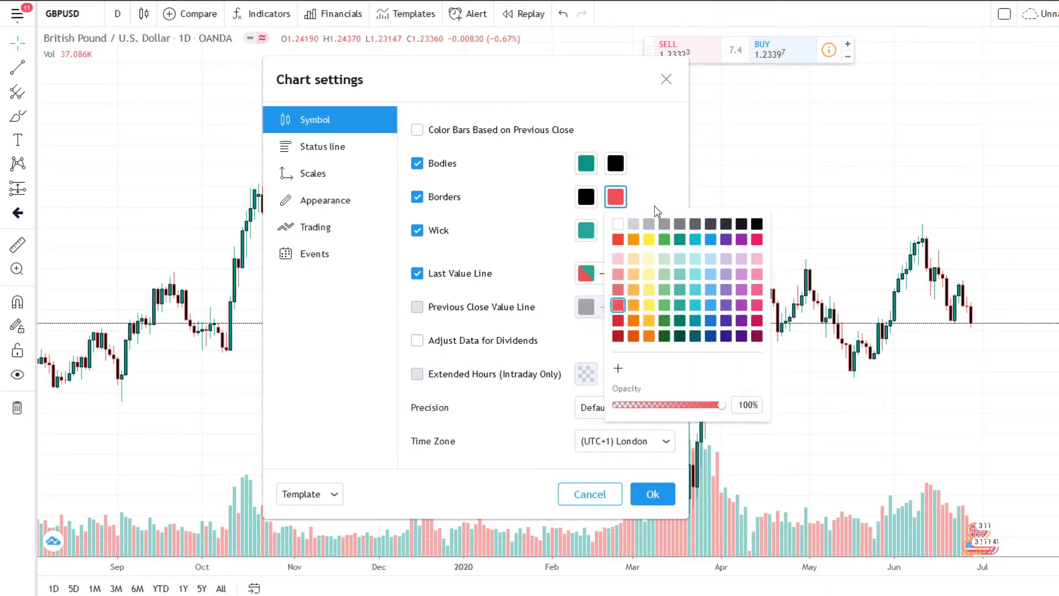
pyautogui.click(757, 223)
pyautogui.click(661, 175)
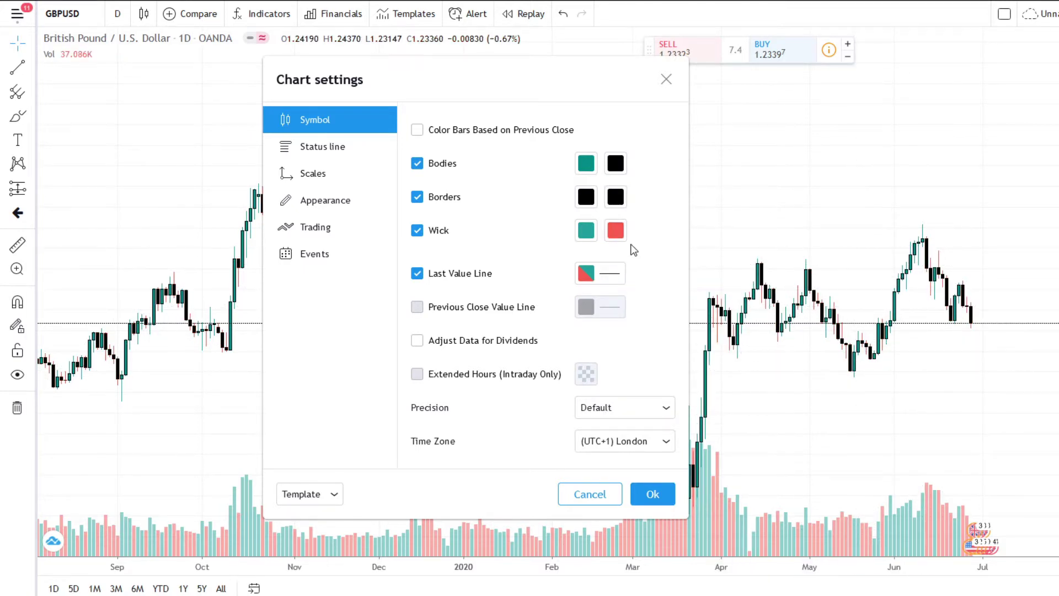
# Set the wick colour of both candle types to black and the rising candle bodies to white
pyautogui.click(616, 232)
pyautogui.click(757, 257)
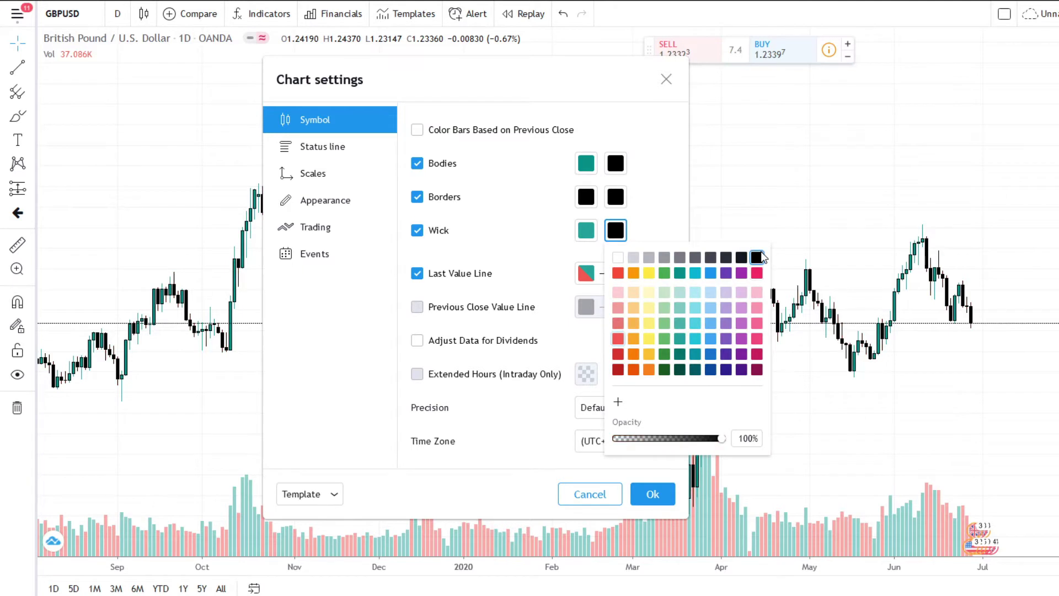
pyautogui.click(586, 230)
pyautogui.click(727, 257)
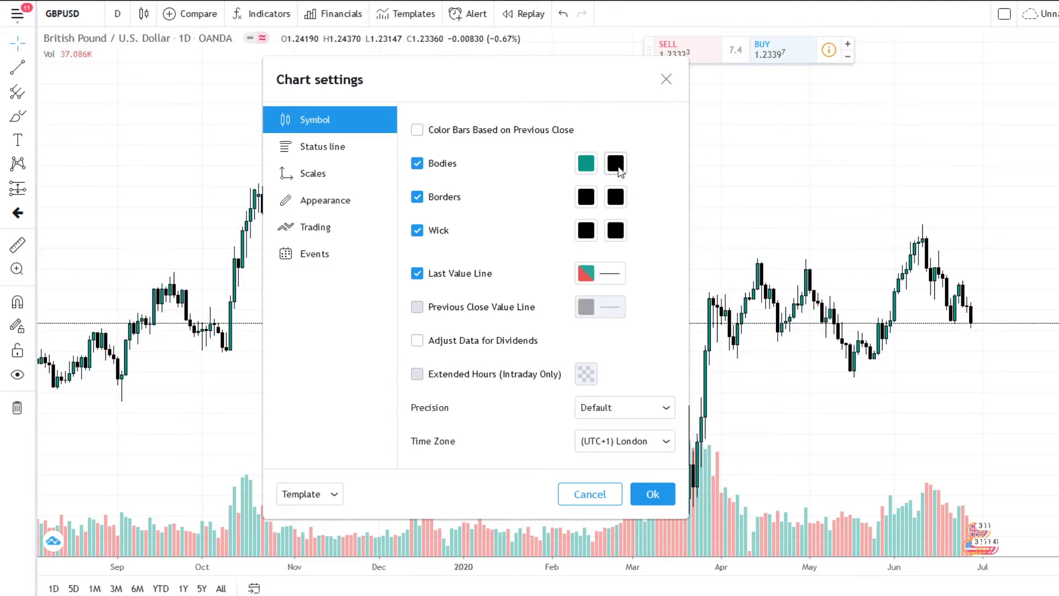
pyautogui.click(586, 163)
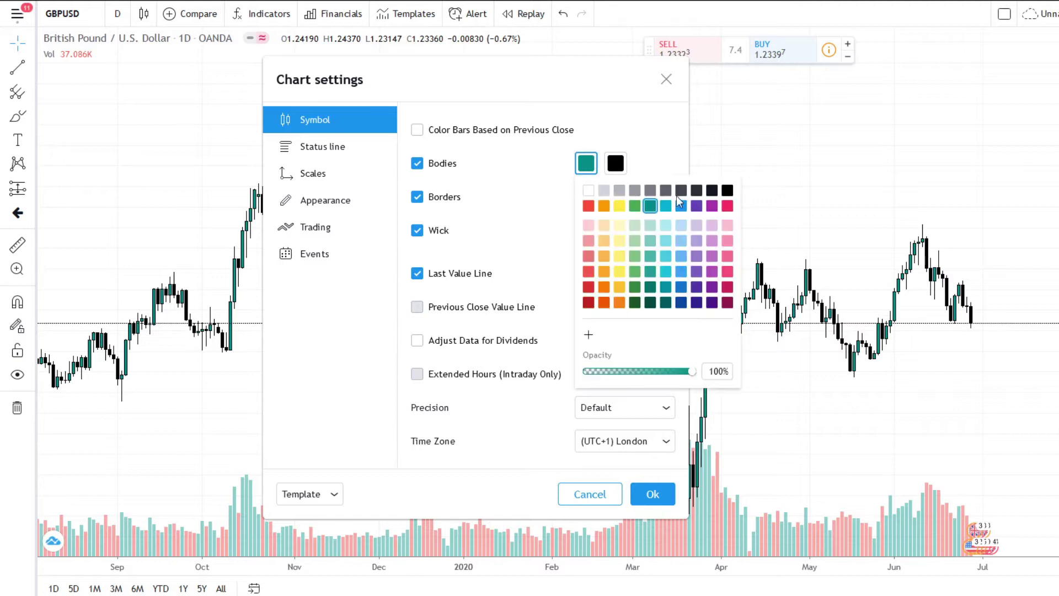
pyautogui.click(587, 190)
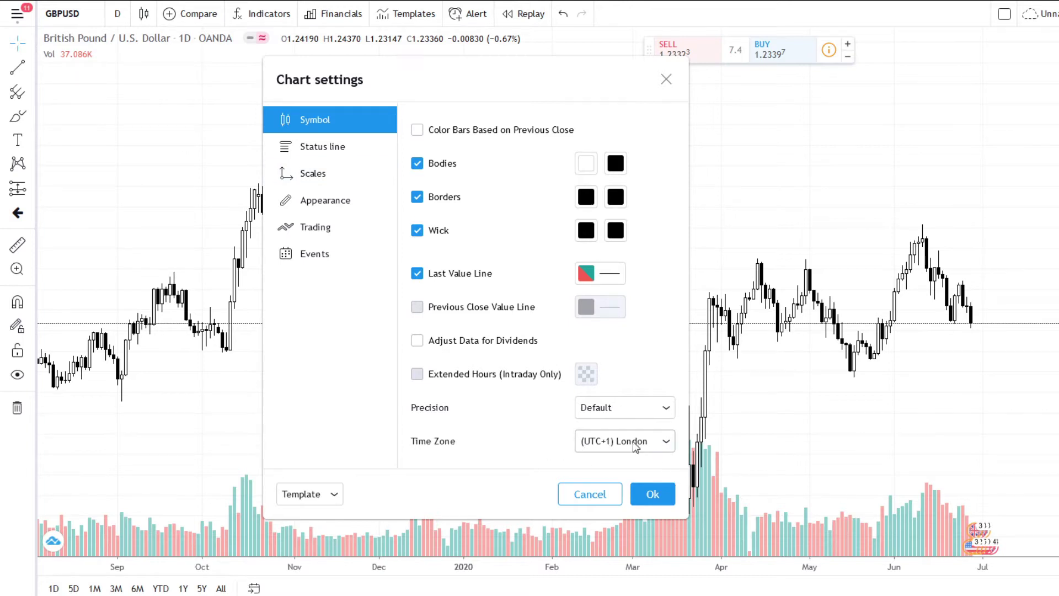
# Hide the chart's vertical grid lines by lowering their opacity to 0%
pyautogui.click(346, 159)
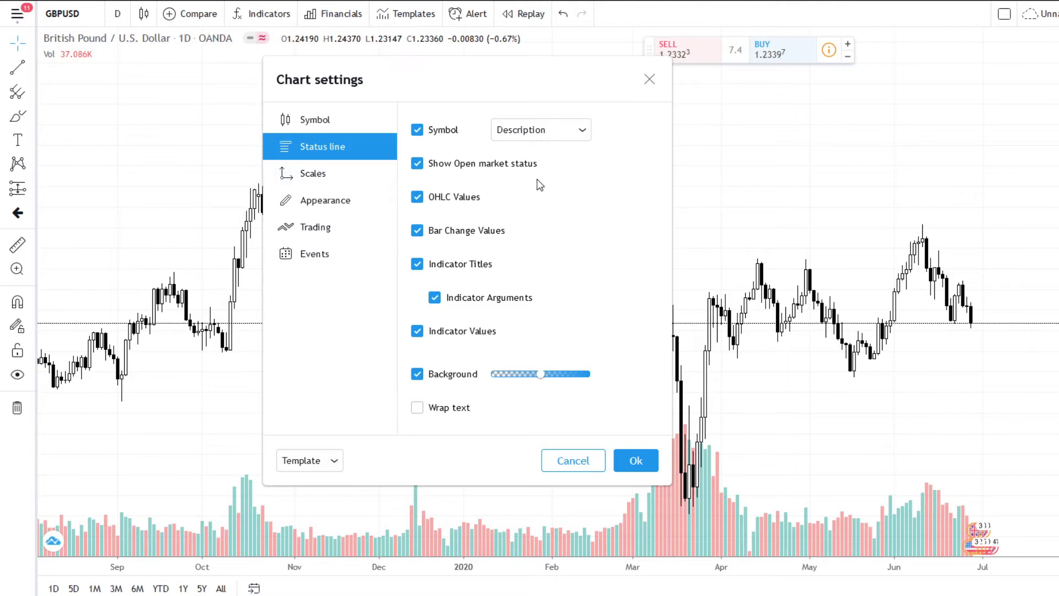
pyautogui.click(331, 176)
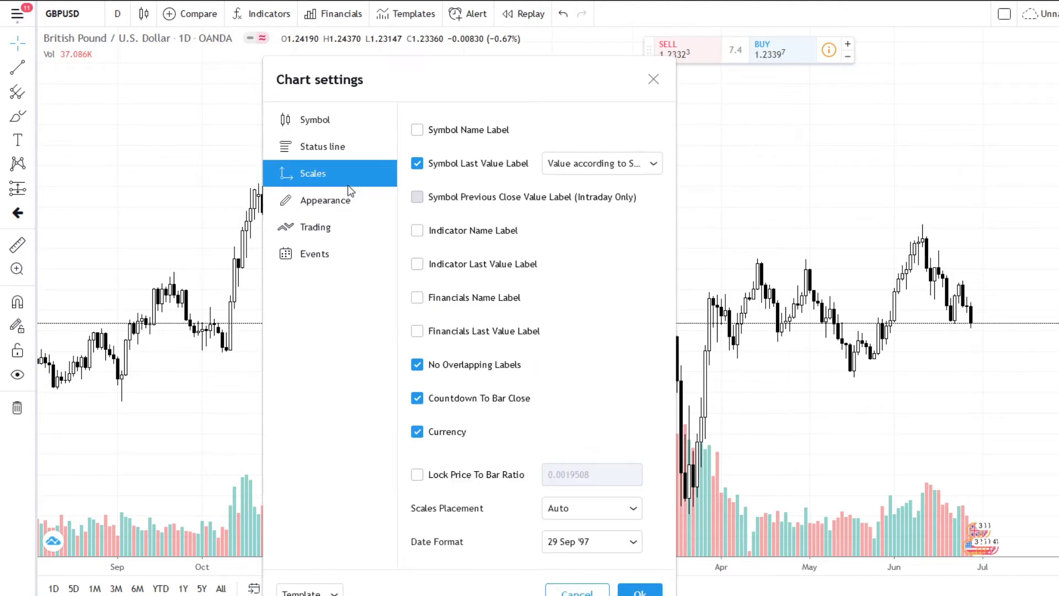
pyautogui.click(354, 215)
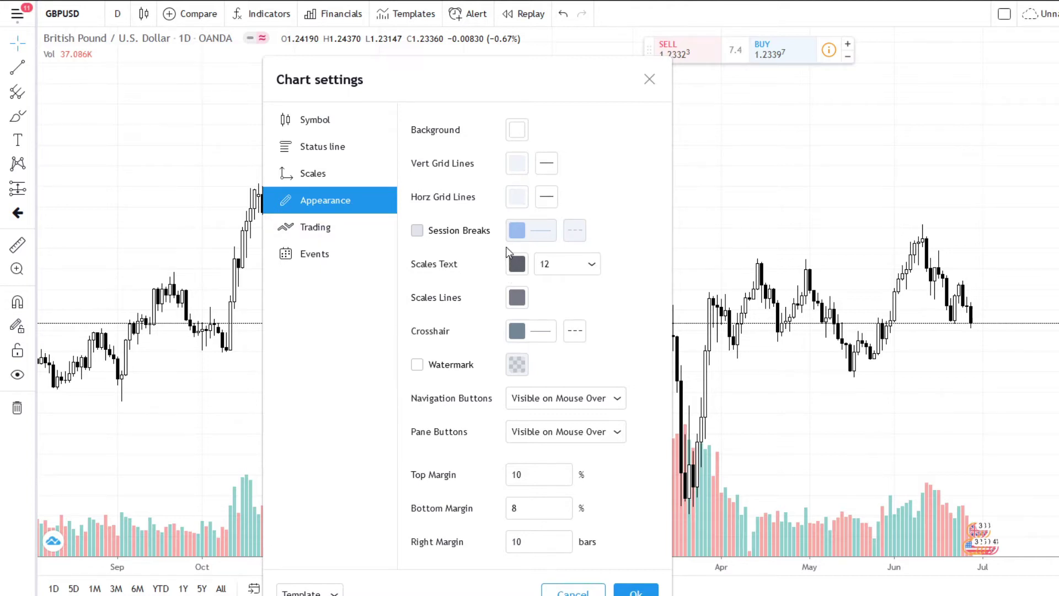
pyautogui.click(521, 165)
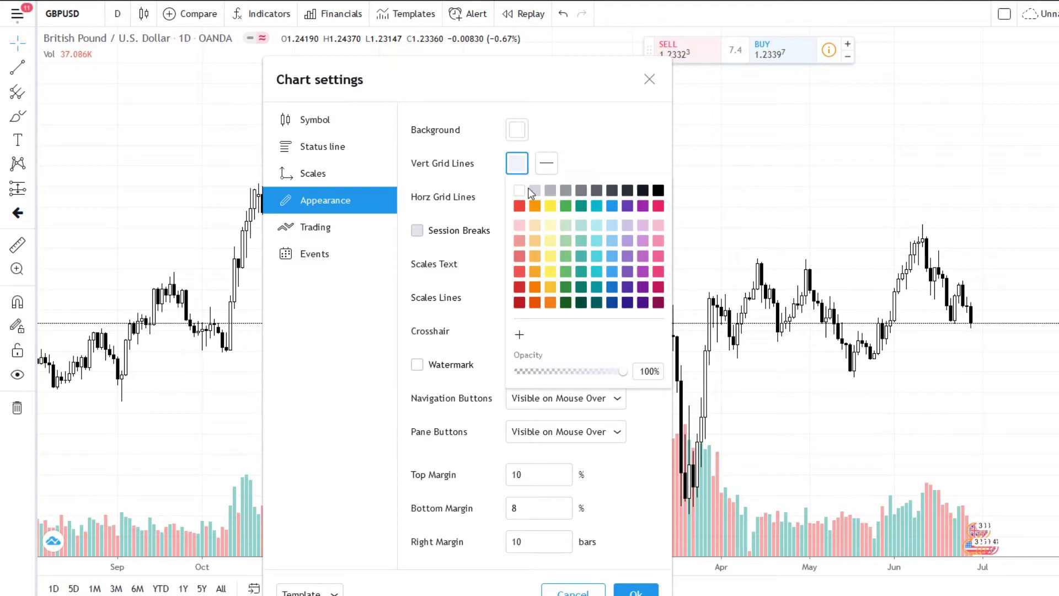
pyautogui.moveTo(624, 372); pyautogui.dragTo(446, 375)
pyautogui.click(531, 169)
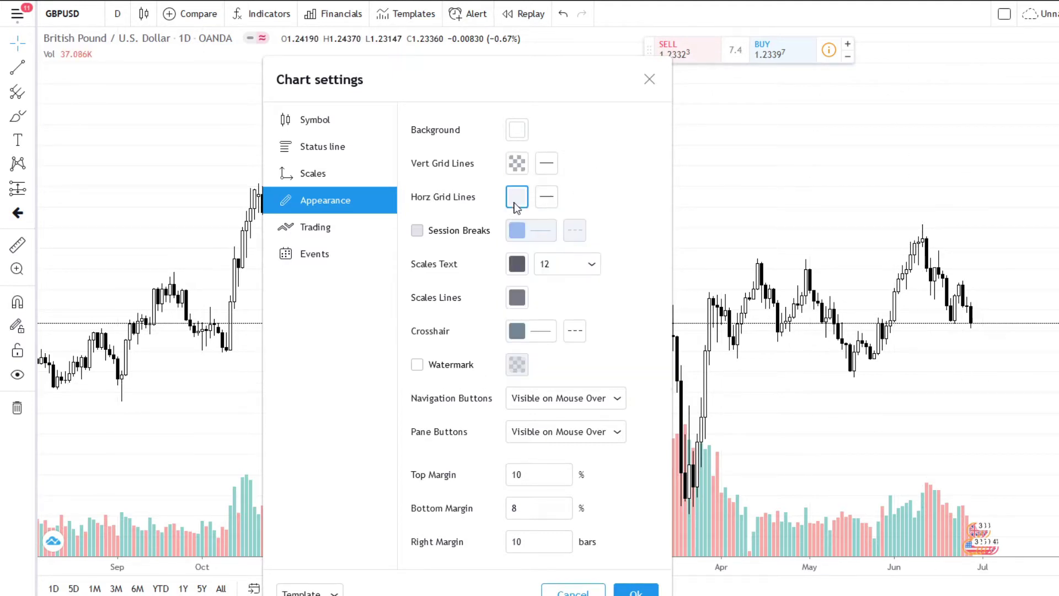
# Make the horizontal grid lines fully transparent and check the opacity of the vertical ones
pyautogui.click(516, 199)
pyautogui.moveTo(549, 405); pyautogui.dragTo(488, 410)
pyautogui.click(581, 175)
pyautogui.click(518, 165)
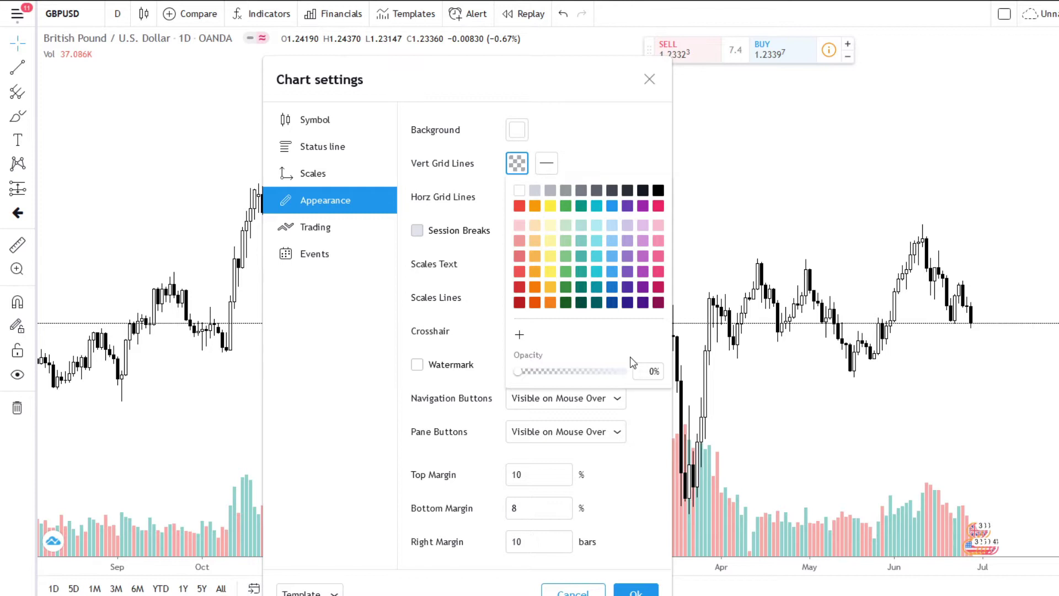
pyautogui.click(571, 241)
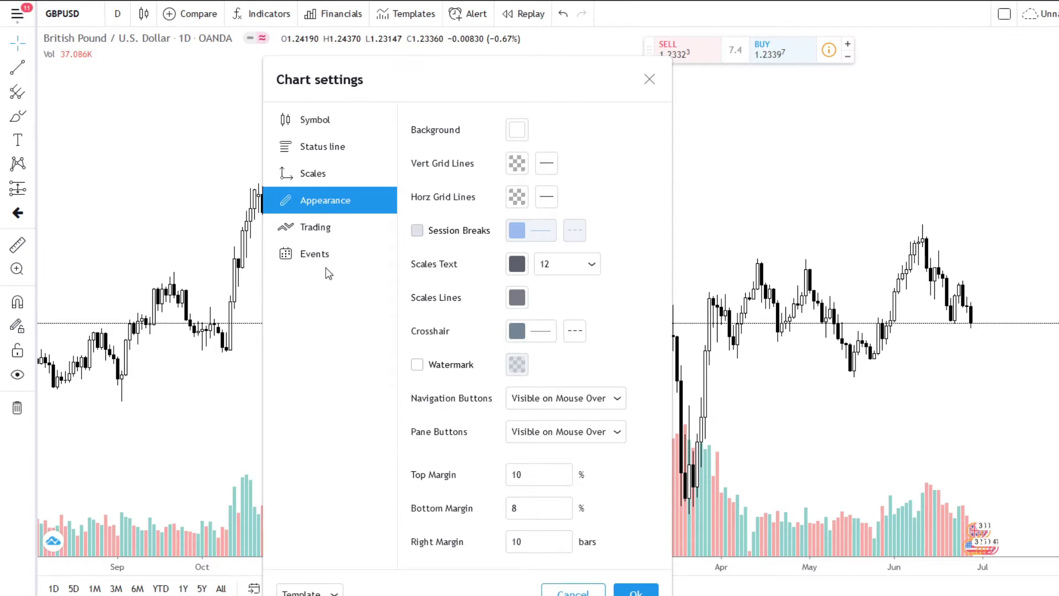
# Turn off the display of economic events on the chart
pyautogui.click(332, 228)
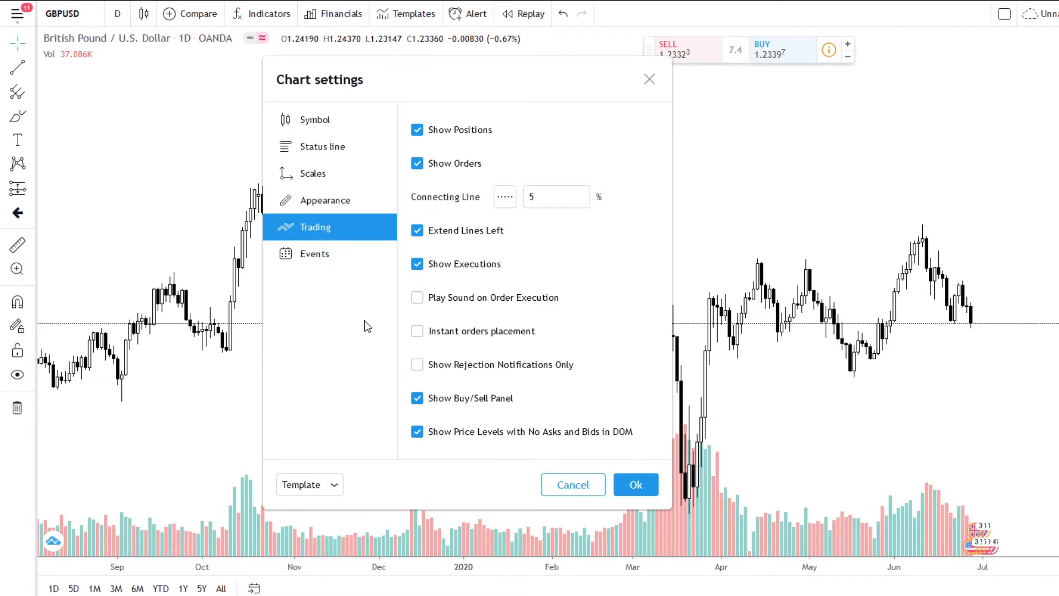
pyautogui.click(333, 257)
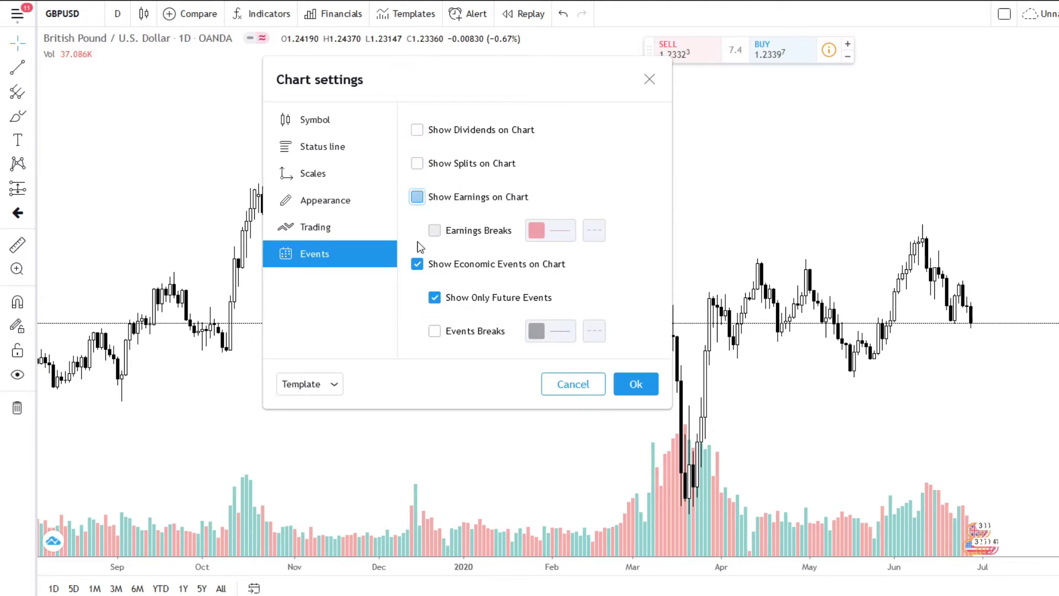
pyautogui.click(416, 264)
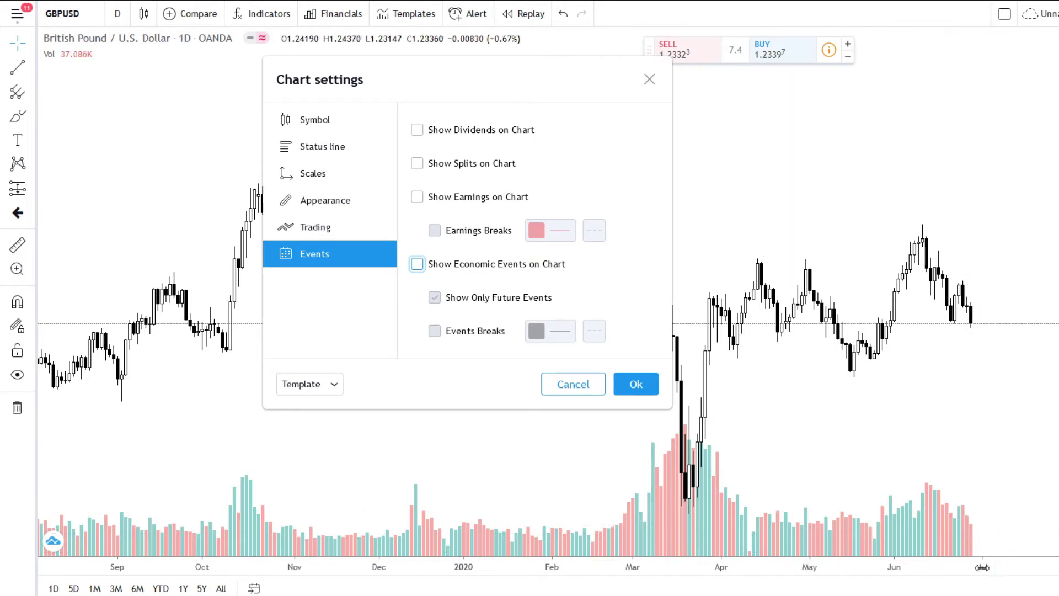
# Switch the economic events on and off again for comparison, and apply the chart settings with them hidden
pyautogui.click(418, 265)
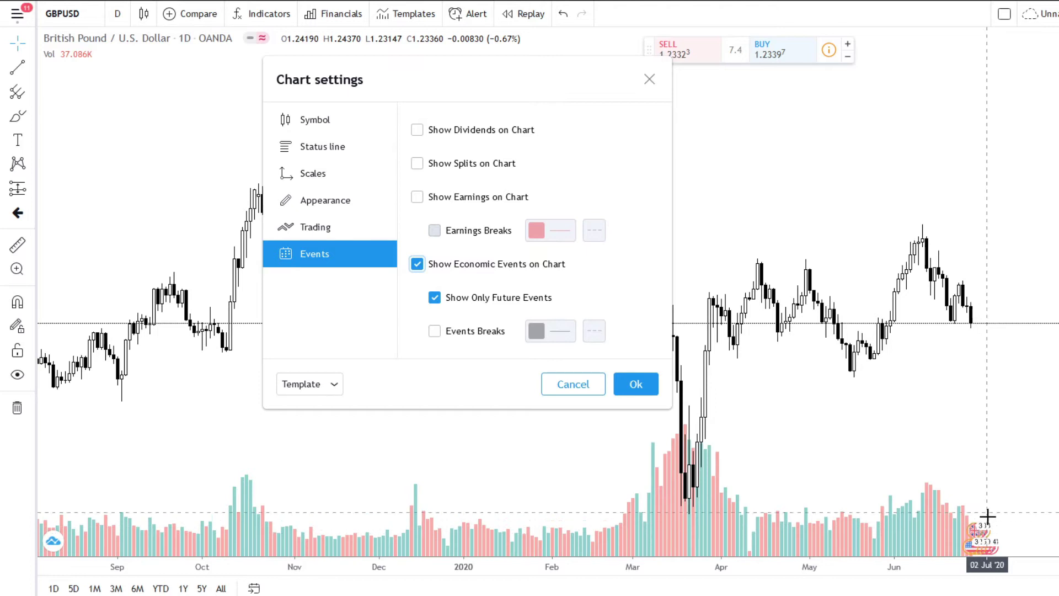
pyautogui.click(418, 264)
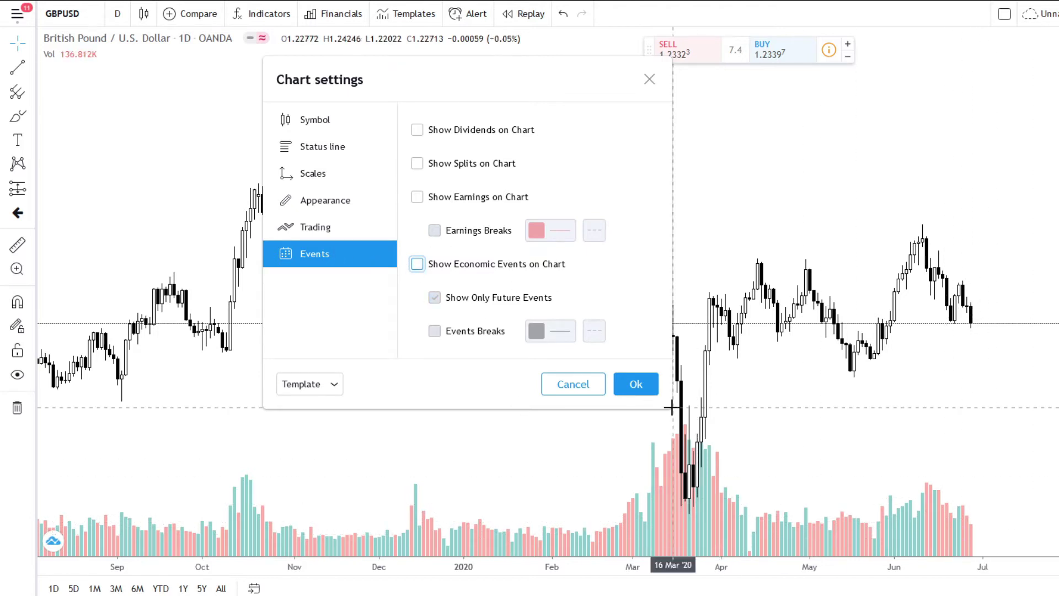
pyautogui.click(642, 381)
pyautogui.click(699, 519)
pyautogui.press('Delete')
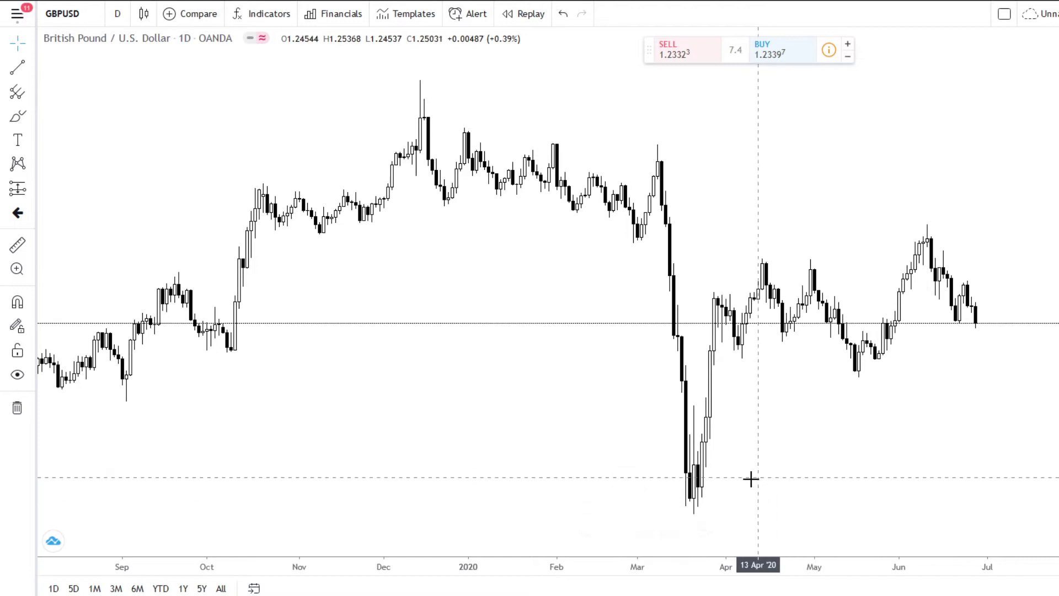
pyautogui.hotkey('ctrl', 'z')
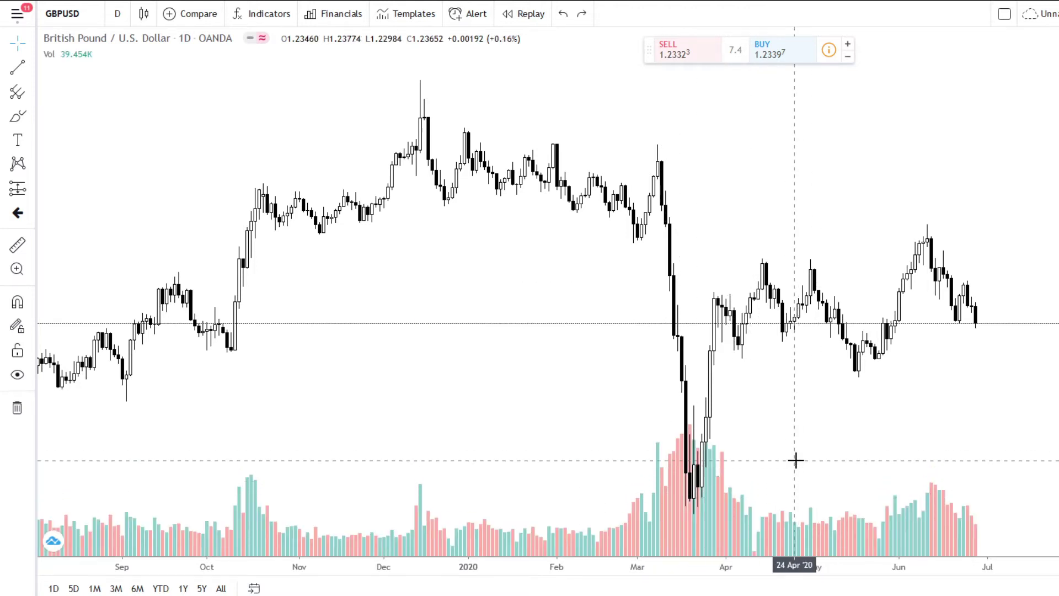
# Delete the volume indicator from the GBPUSD chart
pyautogui.click(727, 507)
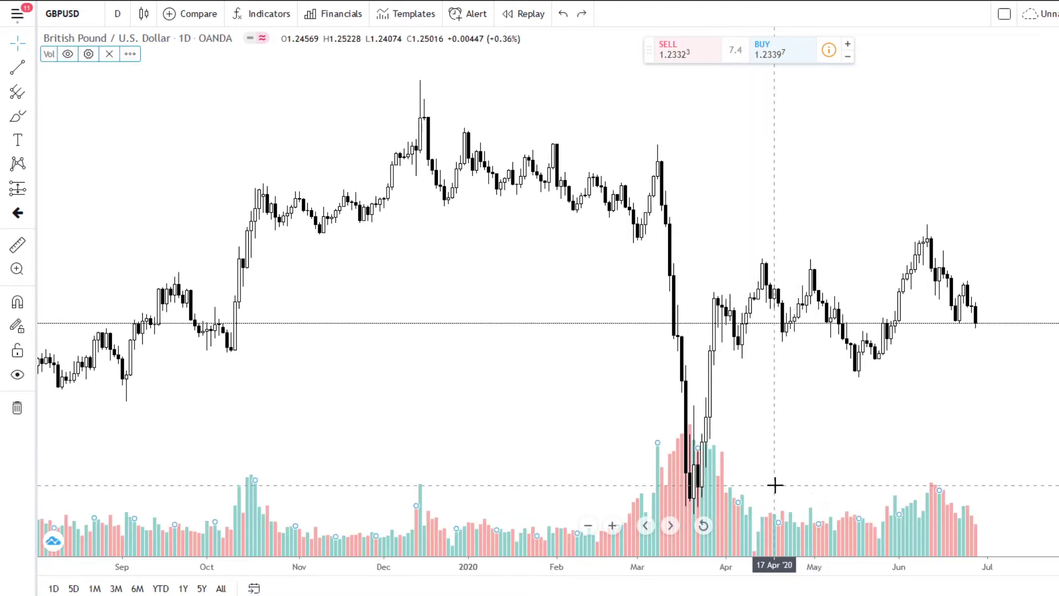
pyautogui.press('Delete')
pyautogui.moveTo(845, 418); pyautogui.dragTo(779, 418)
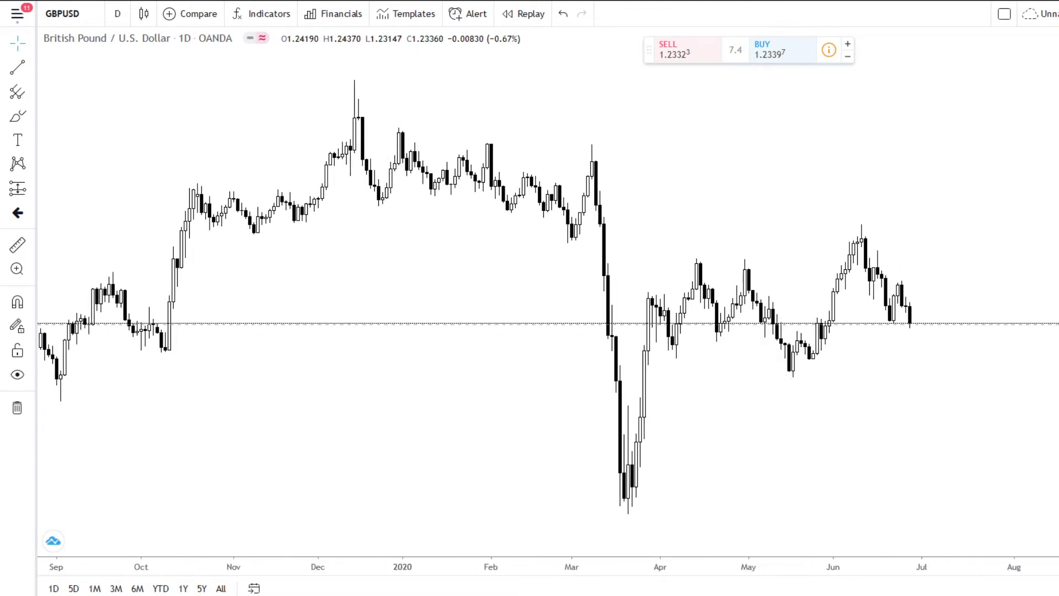
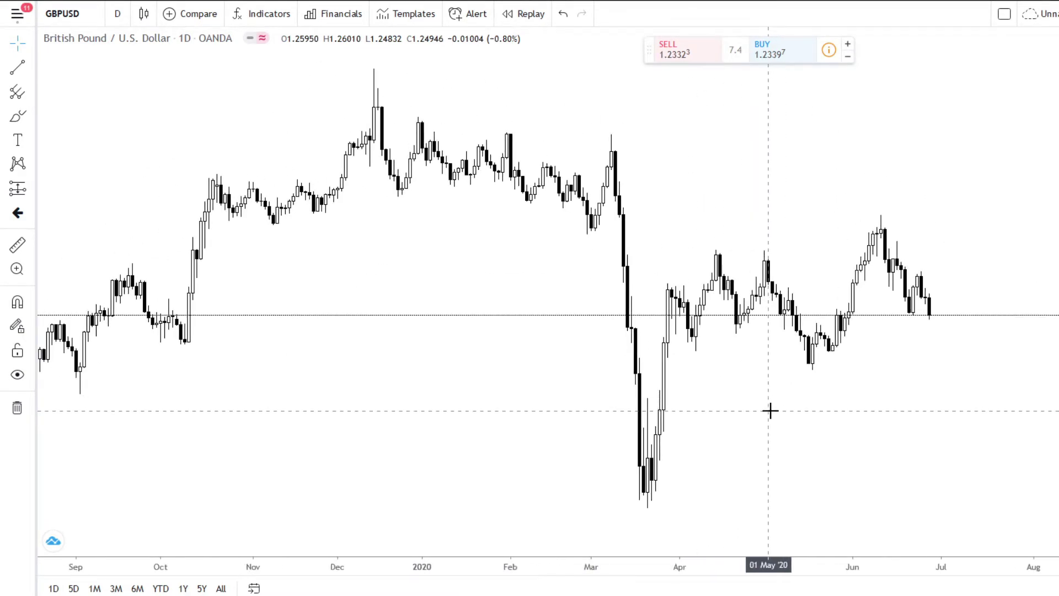
# Examine the GBPUSD daily candles at various zoom levels, from the long-term history to the most recent weeks
pyautogui.moveTo(809, 412); pyautogui.dragTo(730, 406)
pyautogui.scroll(1, 764, 374)
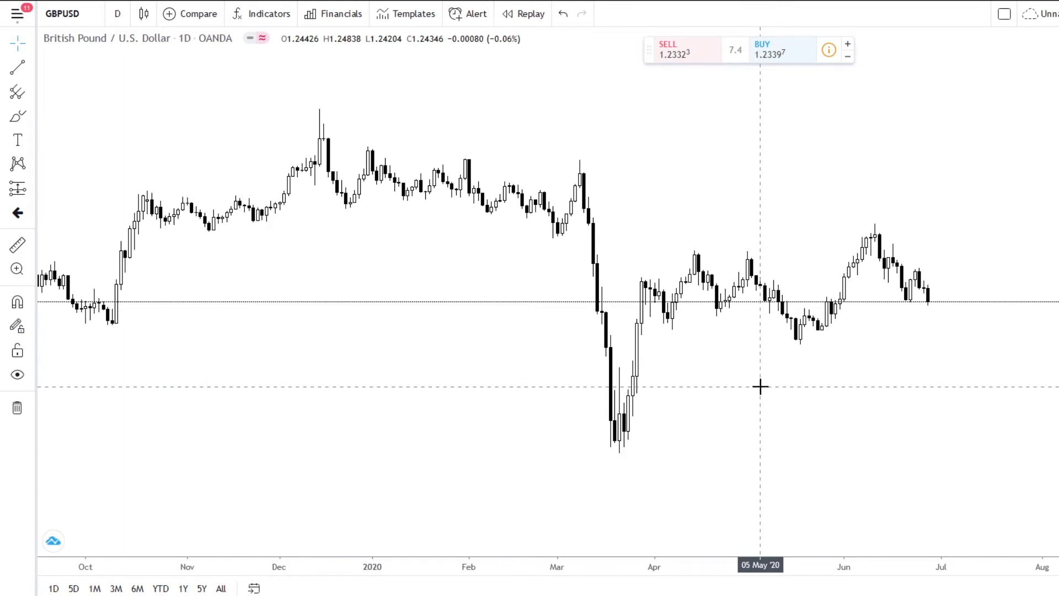
pyautogui.scroll(-1, 760, 387)
pyautogui.scroll(2, 761, 386)
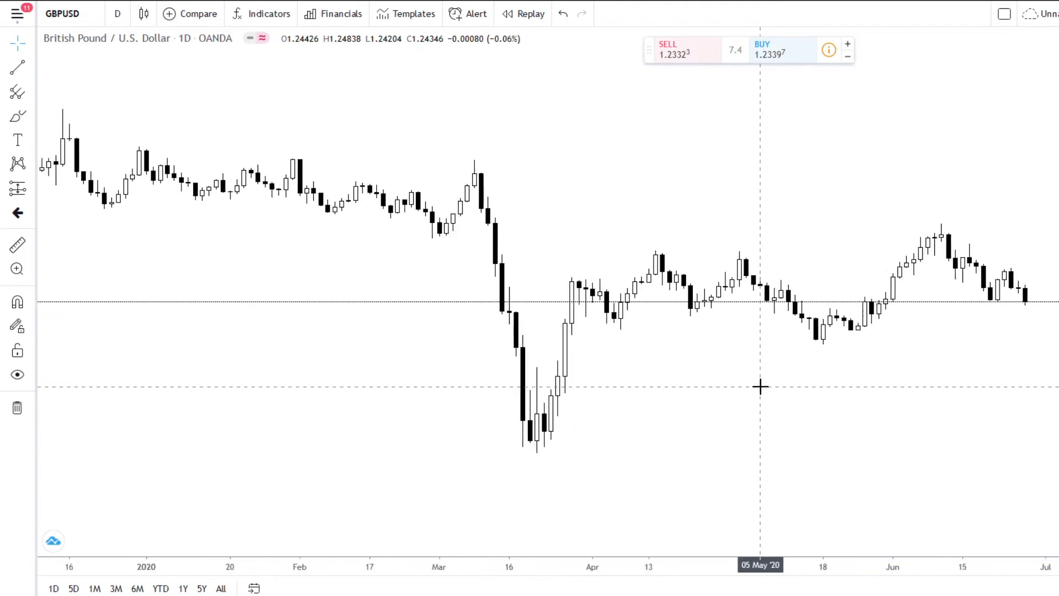
pyautogui.scroll(-3, 761, 387)
pyautogui.scroll(-4, 760, 387)
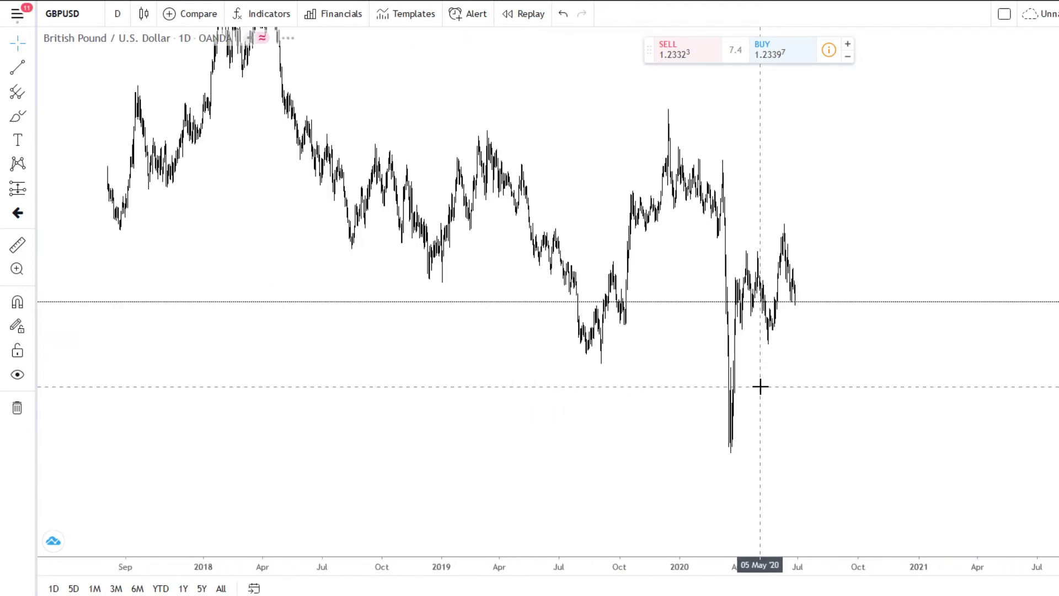
pyautogui.scroll(2, 759, 383)
pyautogui.scroll(4, 165, 173)
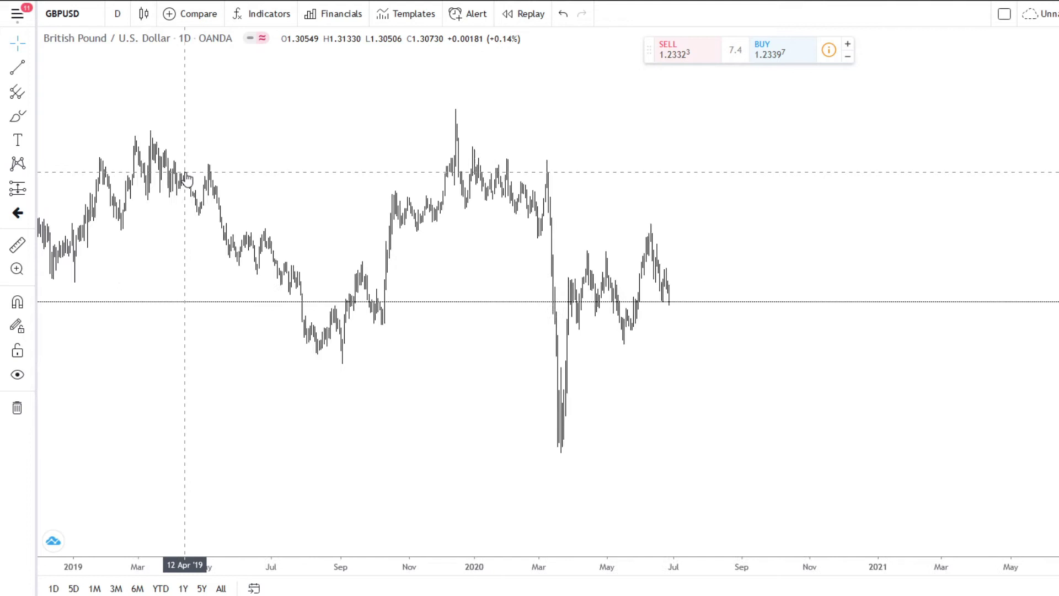
pyautogui.scroll(5, 160, 173)
pyautogui.scroll(-10, 171, 172)
pyautogui.scroll(8, 475, 169)
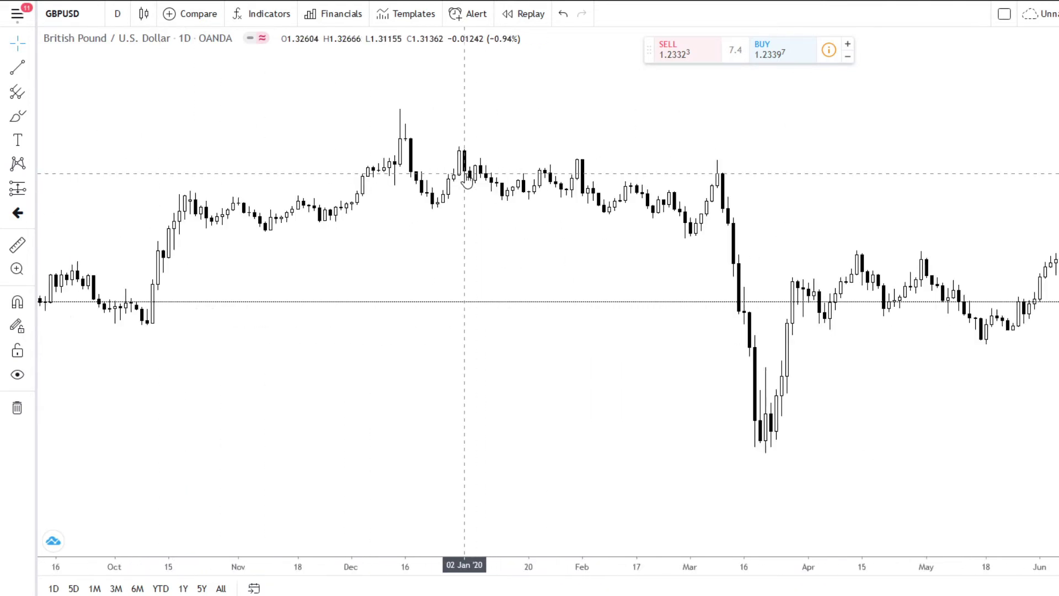
pyautogui.scroll(-6, 468, 166)
pyautogui.scroll(6, 690, 319)
pyautogui.scroll(-7, 690, 319)
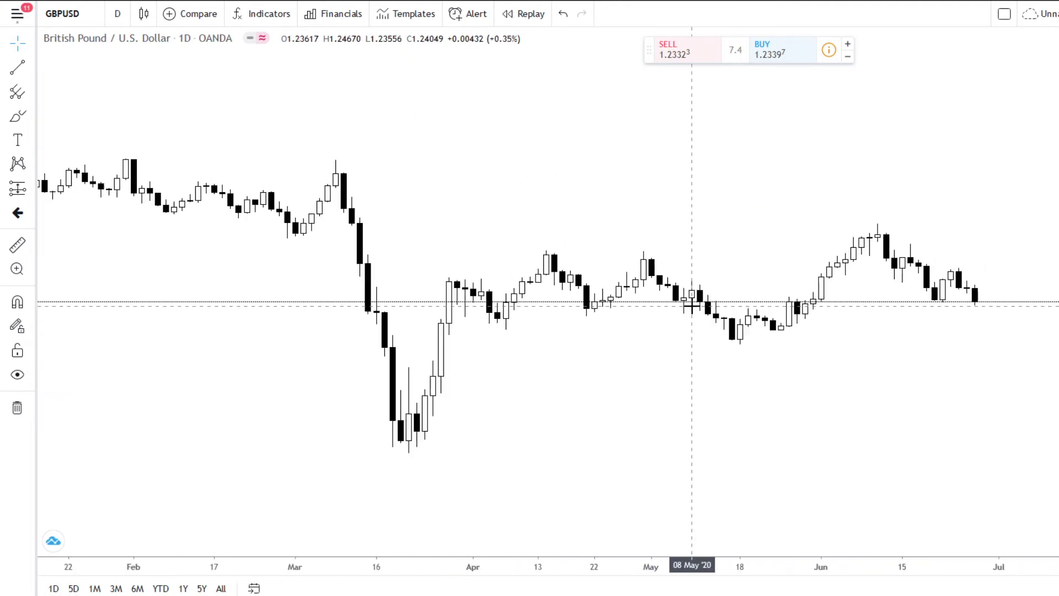
pyautogui.scroll(2, 823, 381)
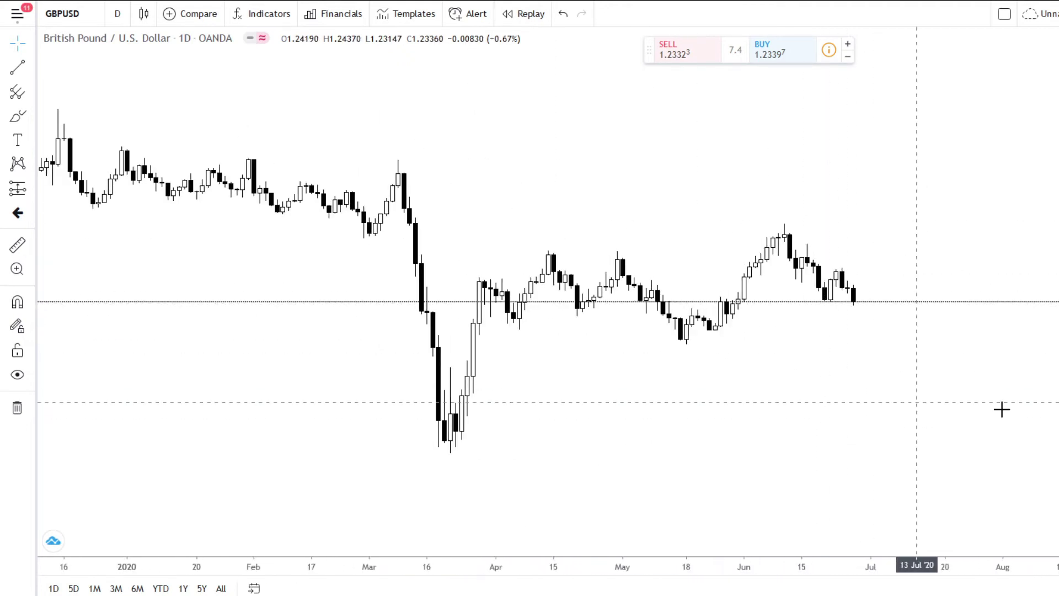
pyautogui.scroll(3, 1048, 427)
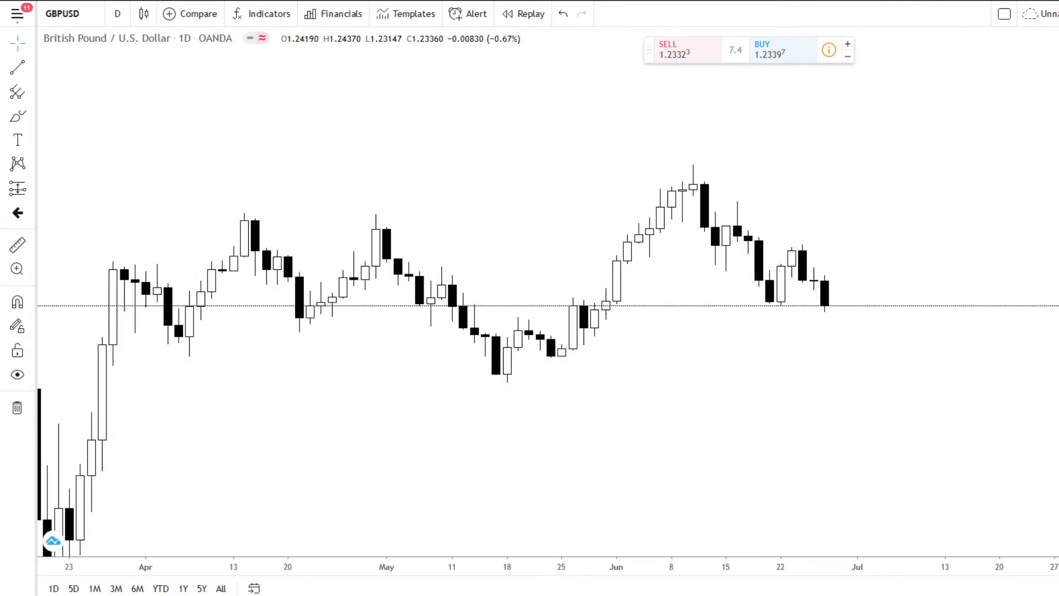
pyautogui.scroll(3, 757, 461)
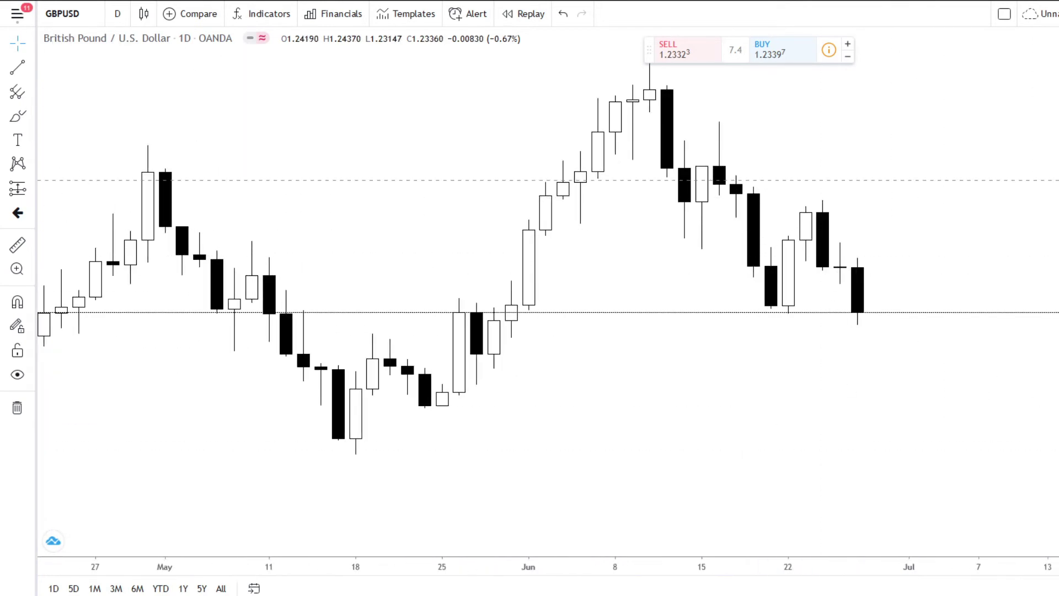
pyautogui.scroll(-5, 849, 480)
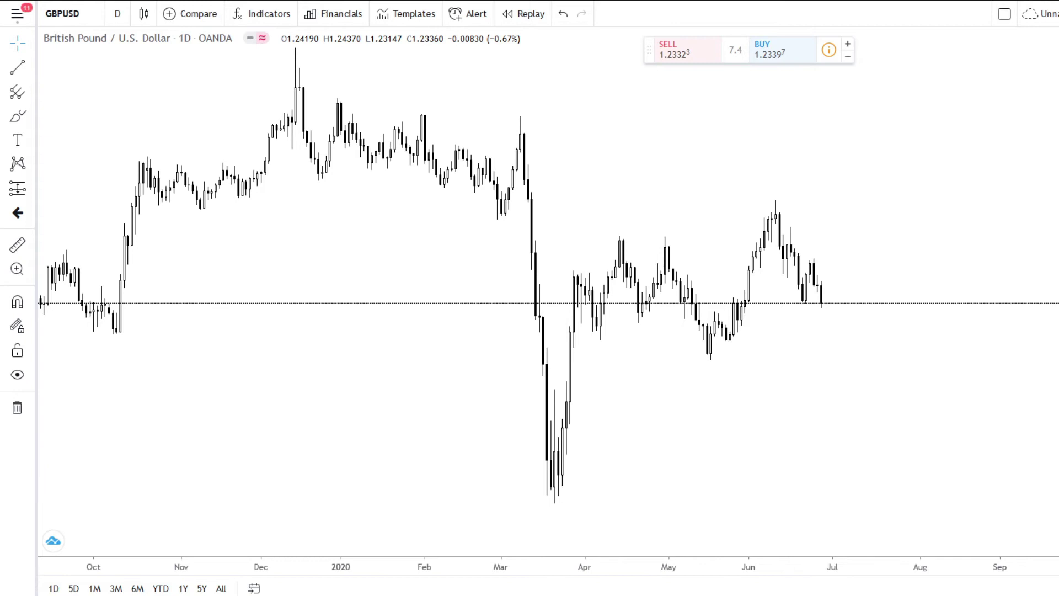
pyautogui.scroll(4, 716, 456)
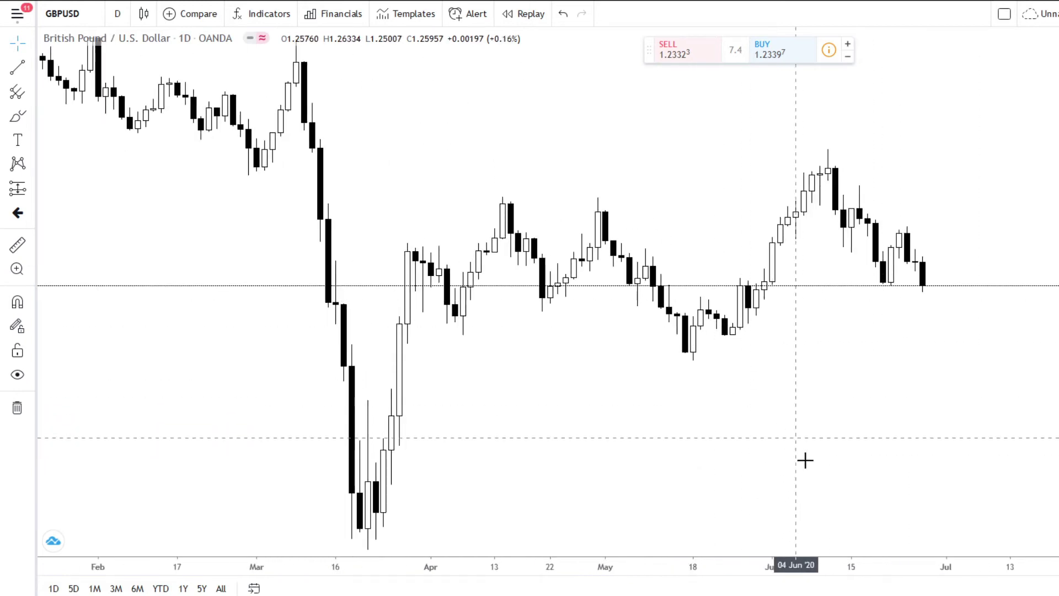
pyautogui.moveTo(300, 193); pyautogui.dragTo(291, 217)
pyautogui.moveTo(451, 254); pyautogui.dragTo(417, 274)
pyautogui.scroll(-2, 829, 287)
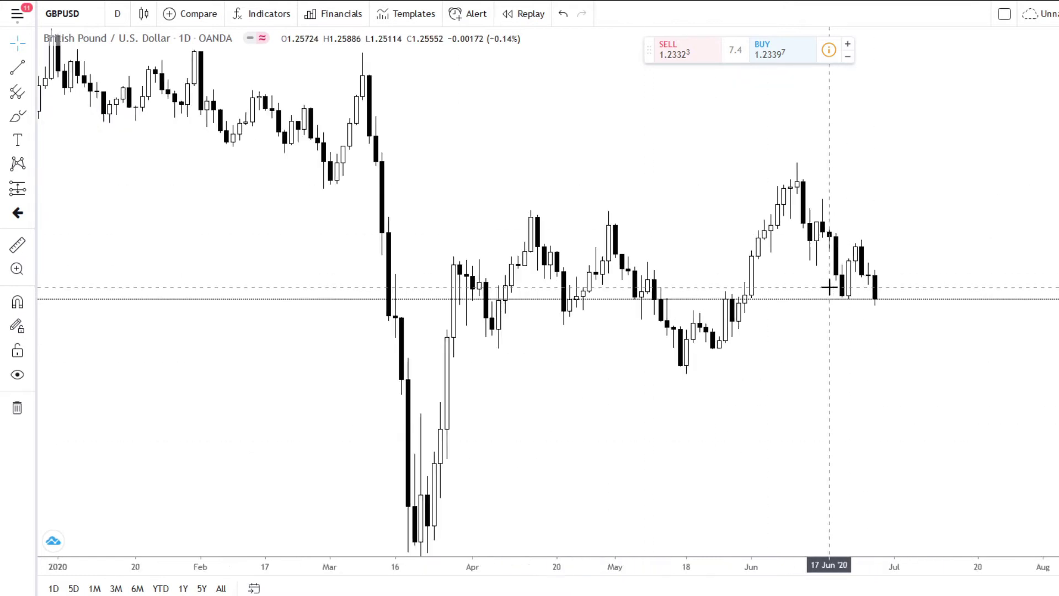
pyautogui.scroll(-1, 829, 287)
pyautogui.scroll(-4, 1034, 315)
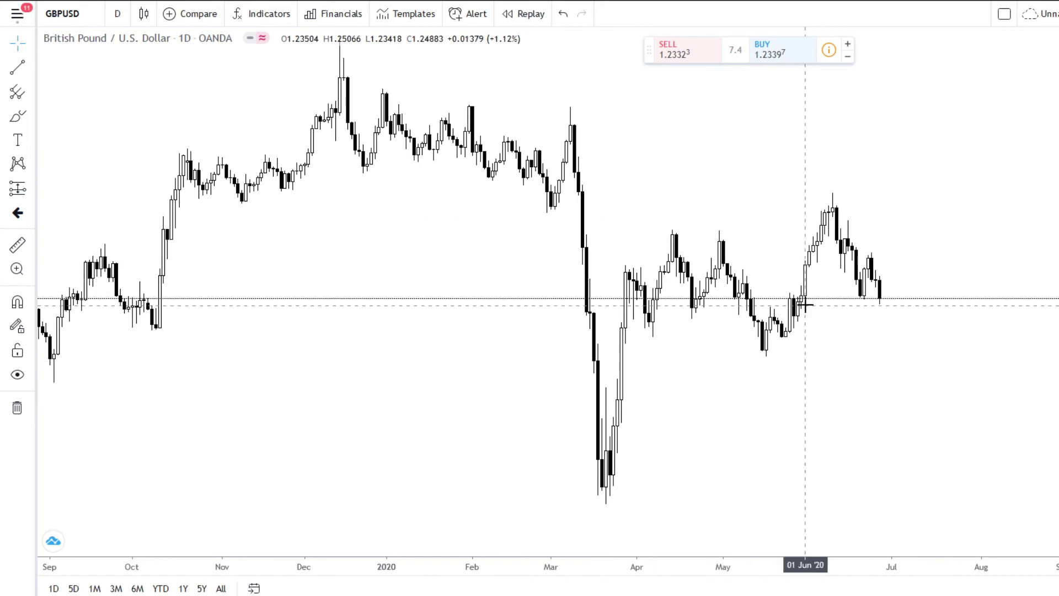
pyautogui.scroll(2, 783, 371)
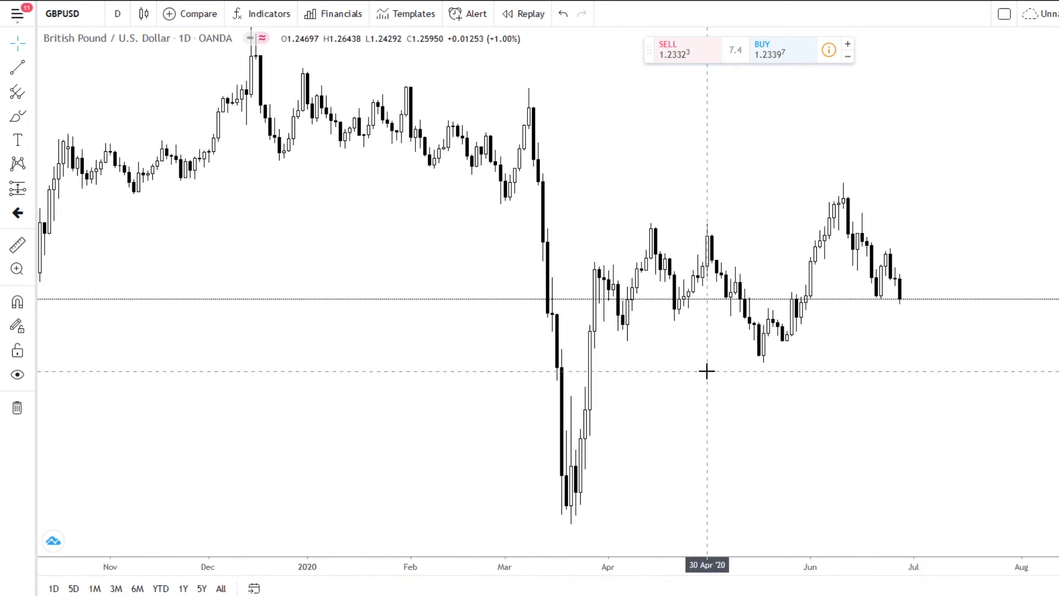
pyautogui.scroll(1, 713, 391)
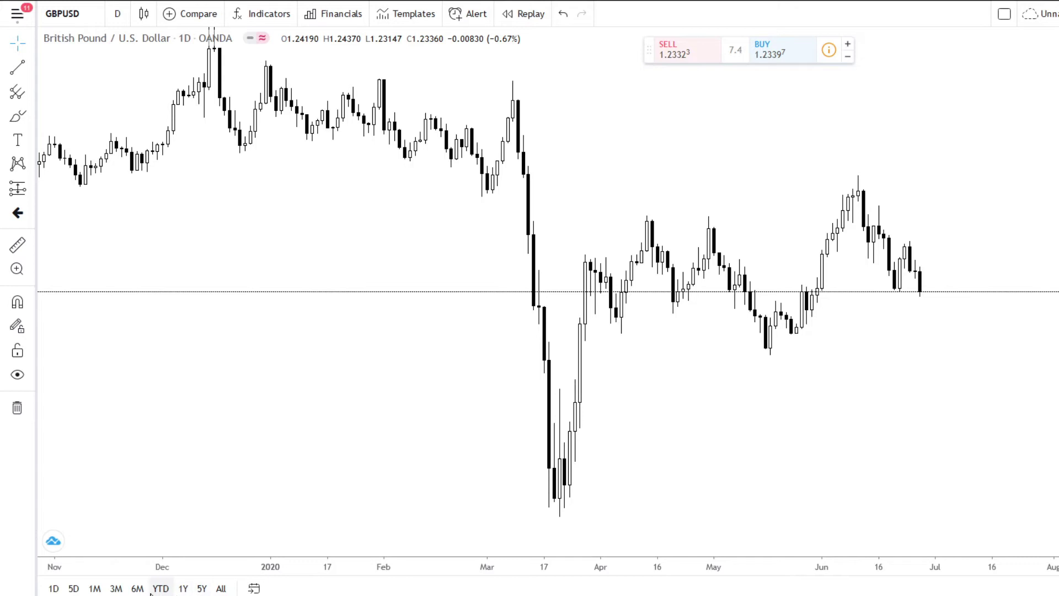
# Show the chart over the 6-month, 3-month and 1-month ranges in turn, and end on the 1-day range
pyautogui.click(137, 588)
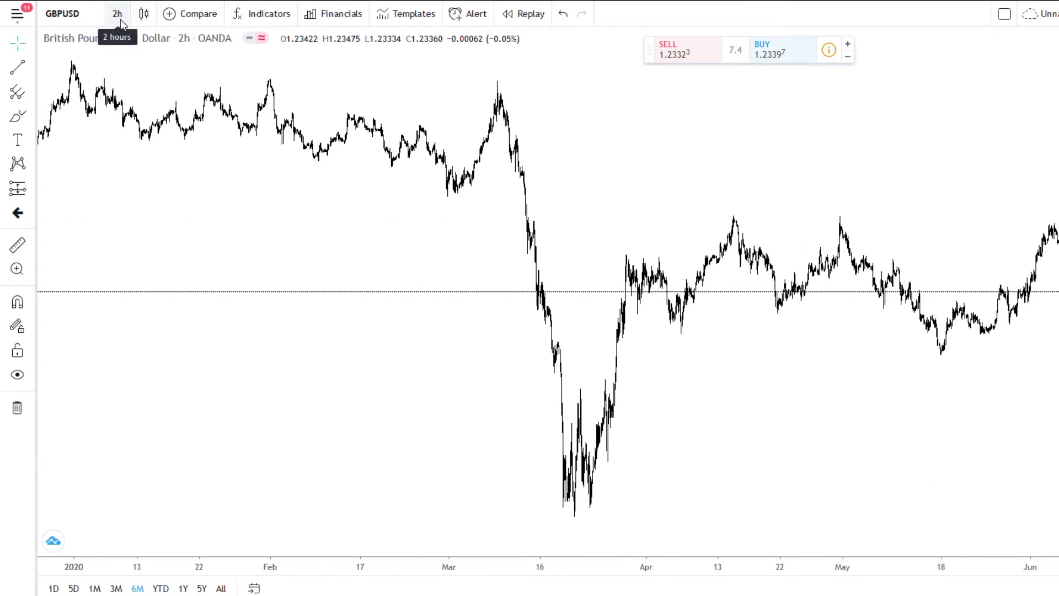
pyautogui.click(116, 588)
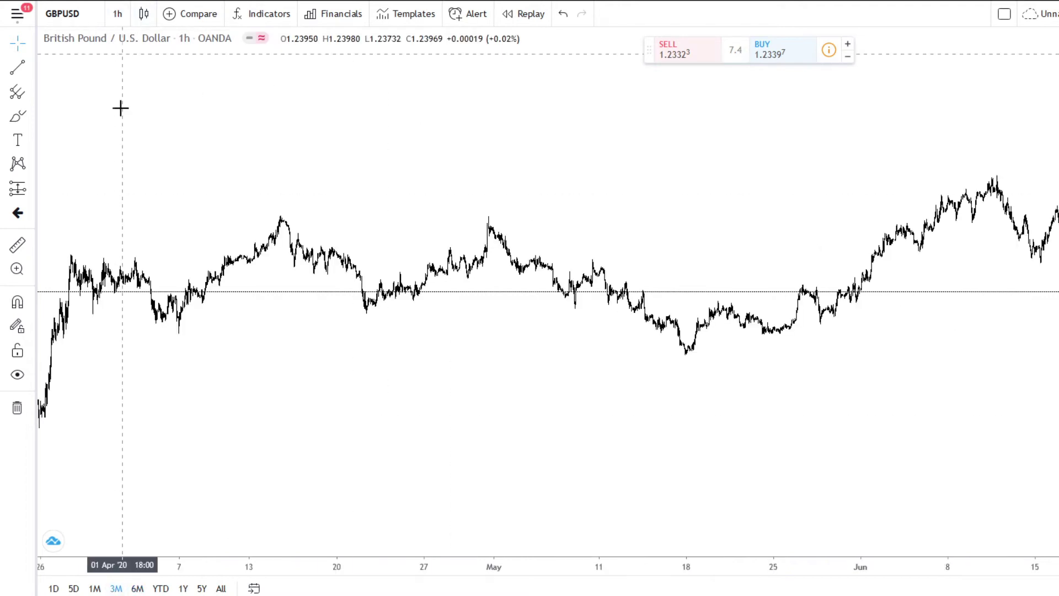
pyautogui.click(95, 588)
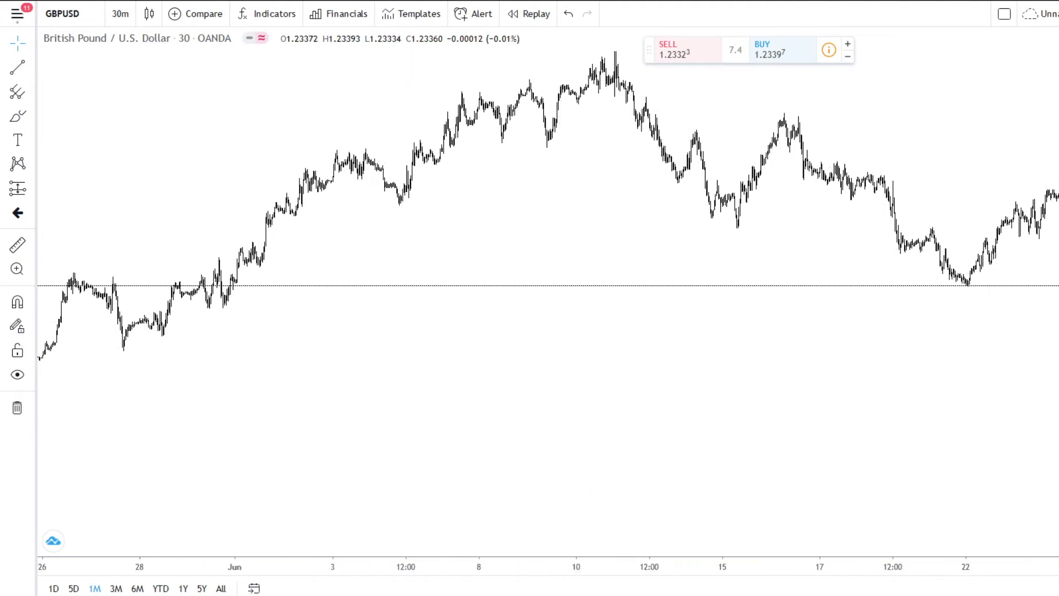
pyautogui.click(53, 589)
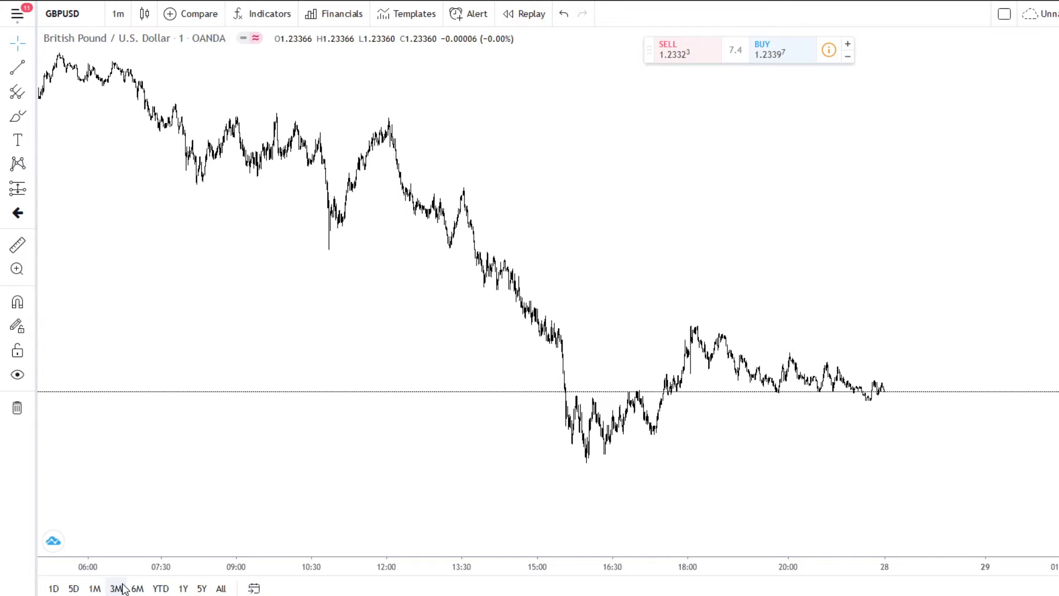
pyautogui.scroll(2, 723, 380)
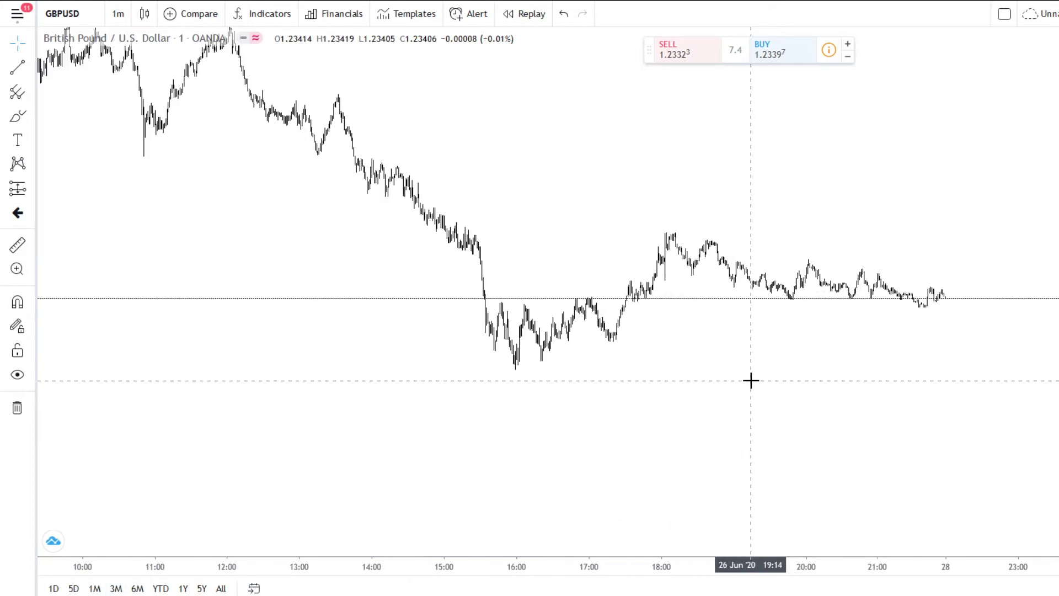
pyautogui.scroll(5, 847, 308)
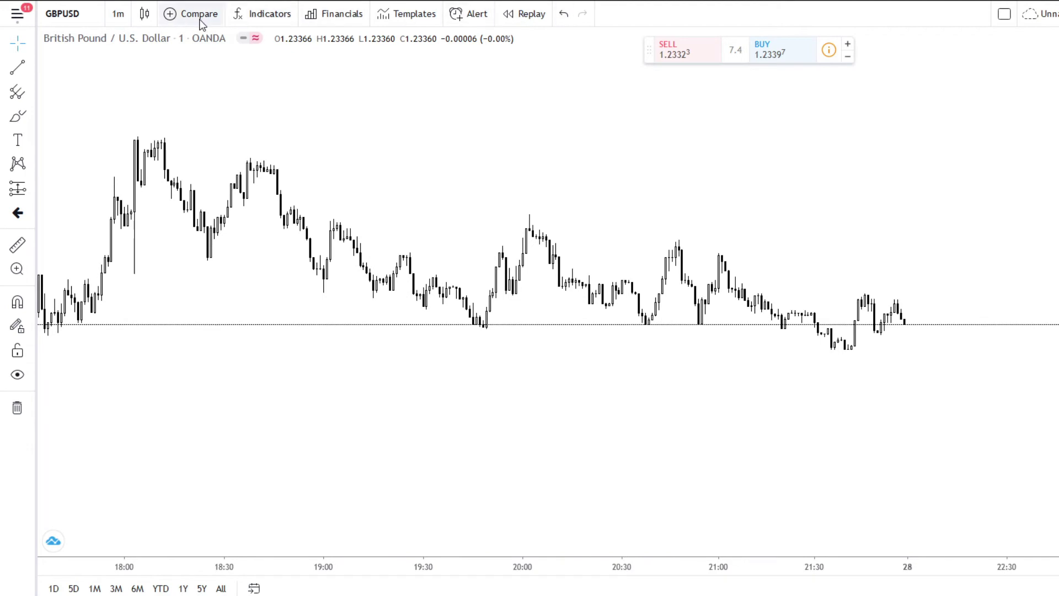
# Change the chart's symbol to the EURUSD forex pair from OANDA
pyautogui.click(86, 14)
pyautogui.write('EURUSD')
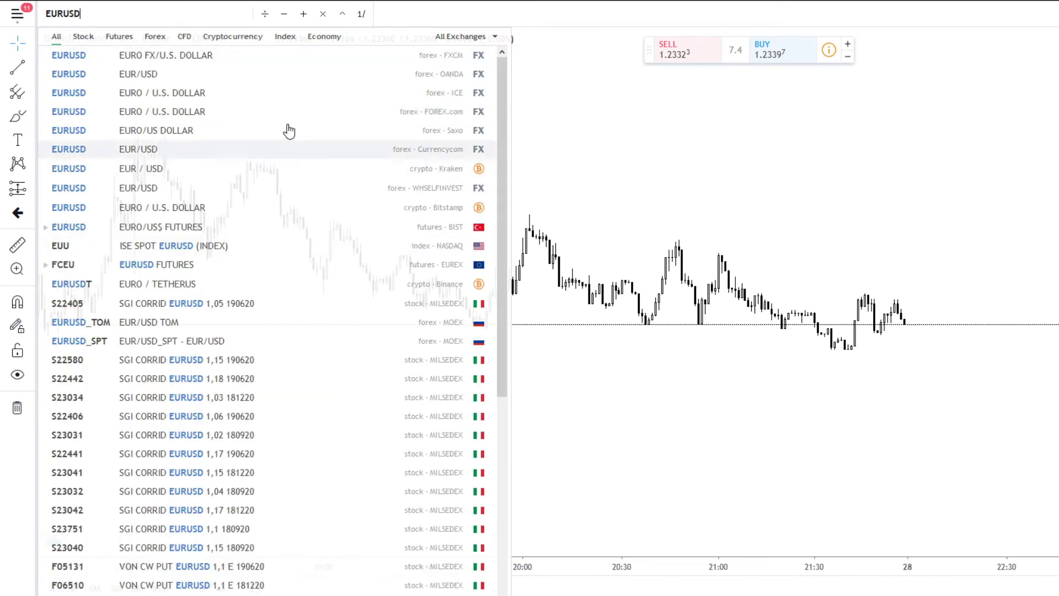
pyautogui.click(267, 75)
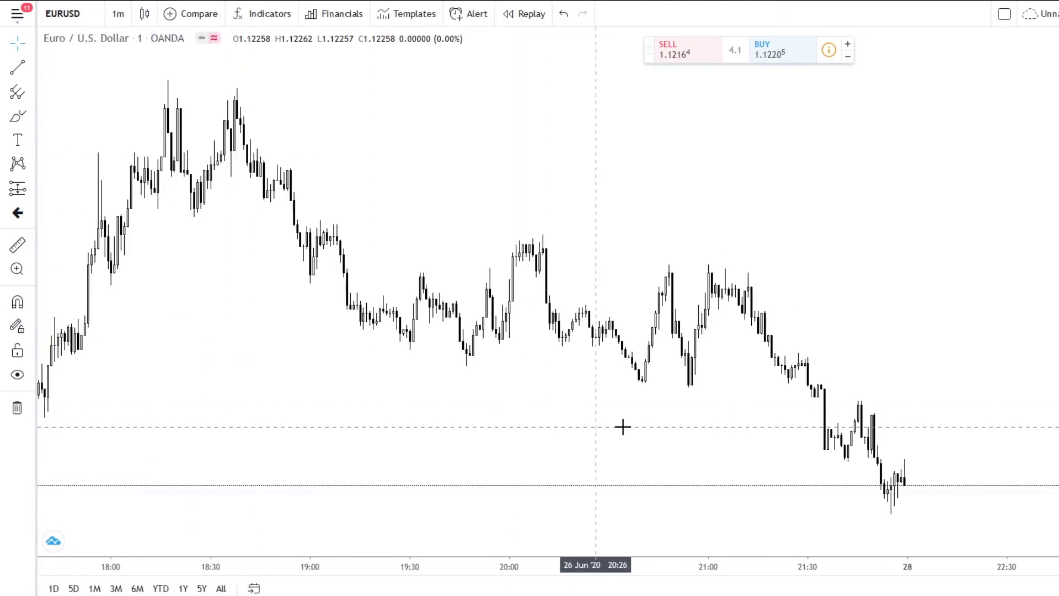
# Return the chart's symbol to the GBPUSD forex pair from OANDA
pyautogui.click(95, 22)
pyautogui.write('GBPUSD')
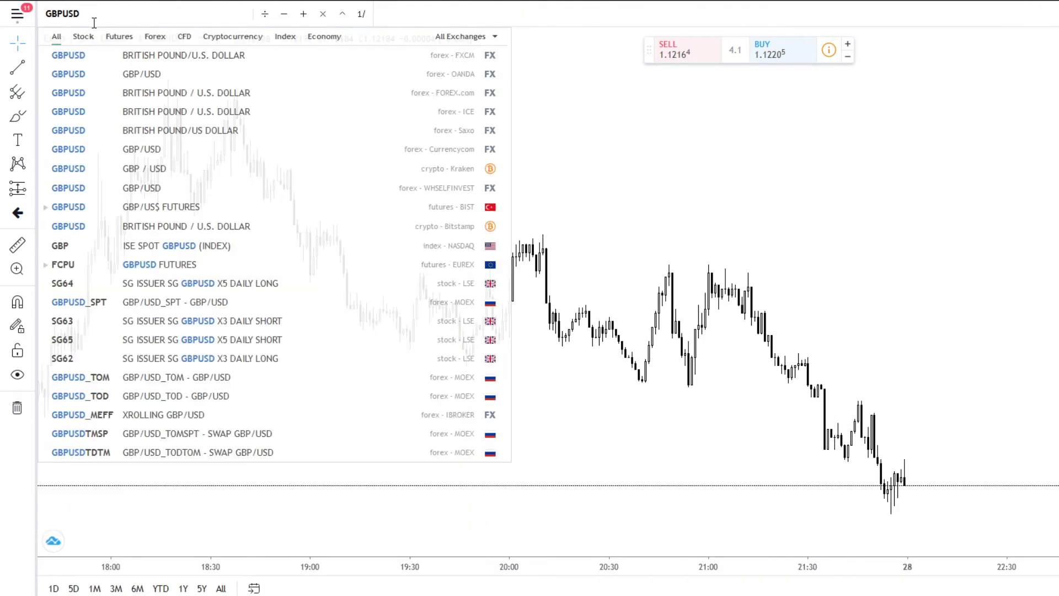
pyautogui.click(157, 73)
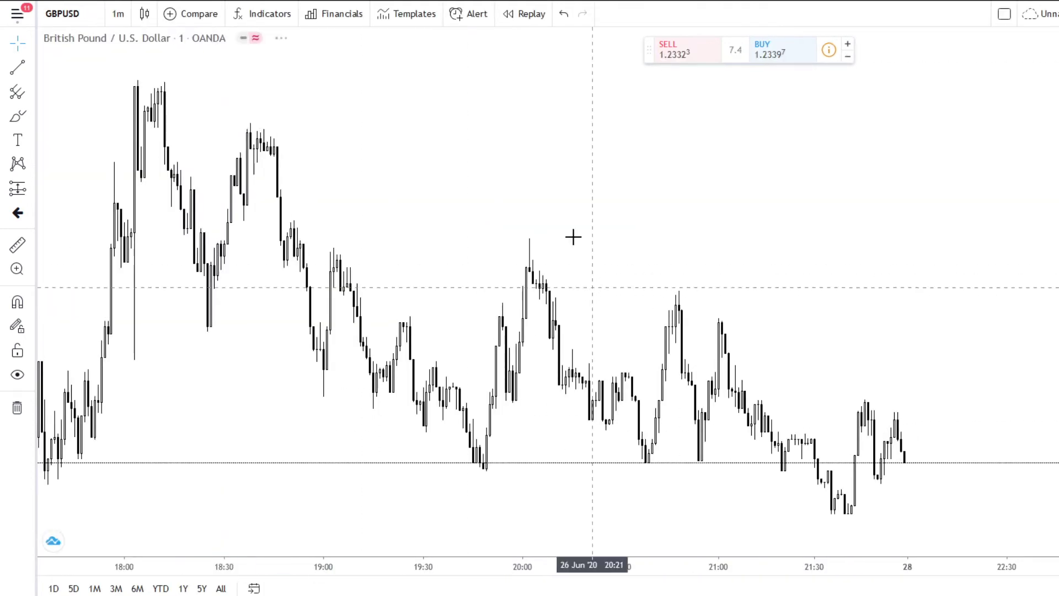
# Add the 5-minute, 15-minute and 1-week intervals to the favourite time intervals
pyautogui.click(121, 15)
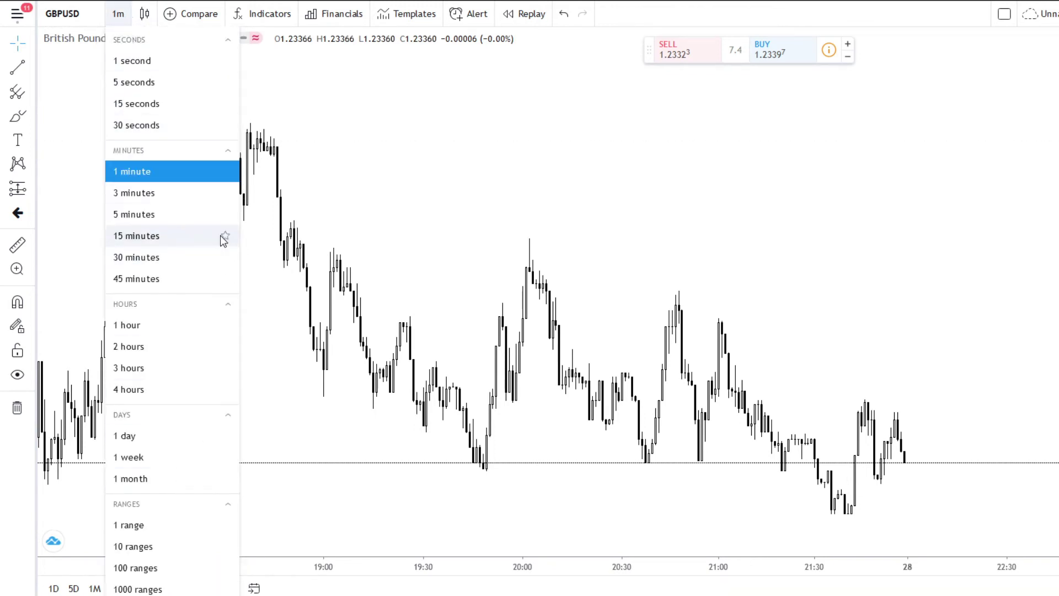
pyautogui.click(226, 214)
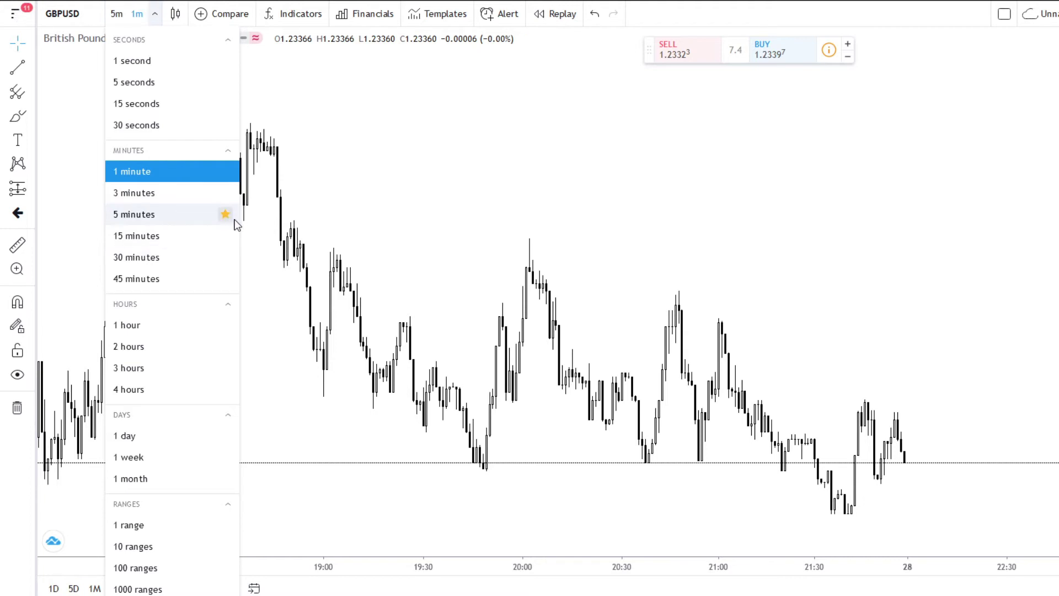
pyautogui.click(226, 237)
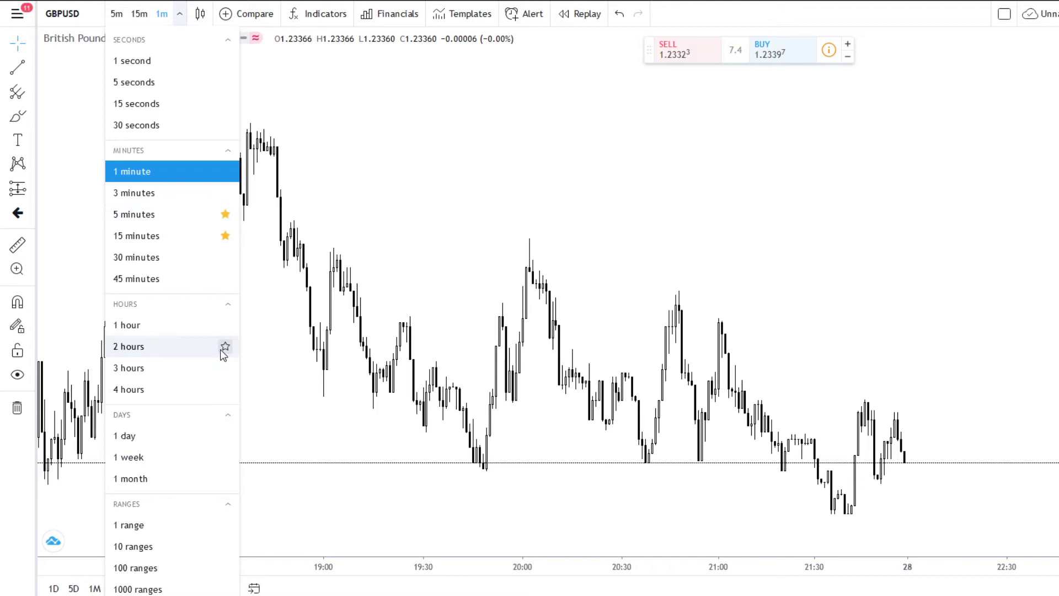
pyautogui.click(226, 458)
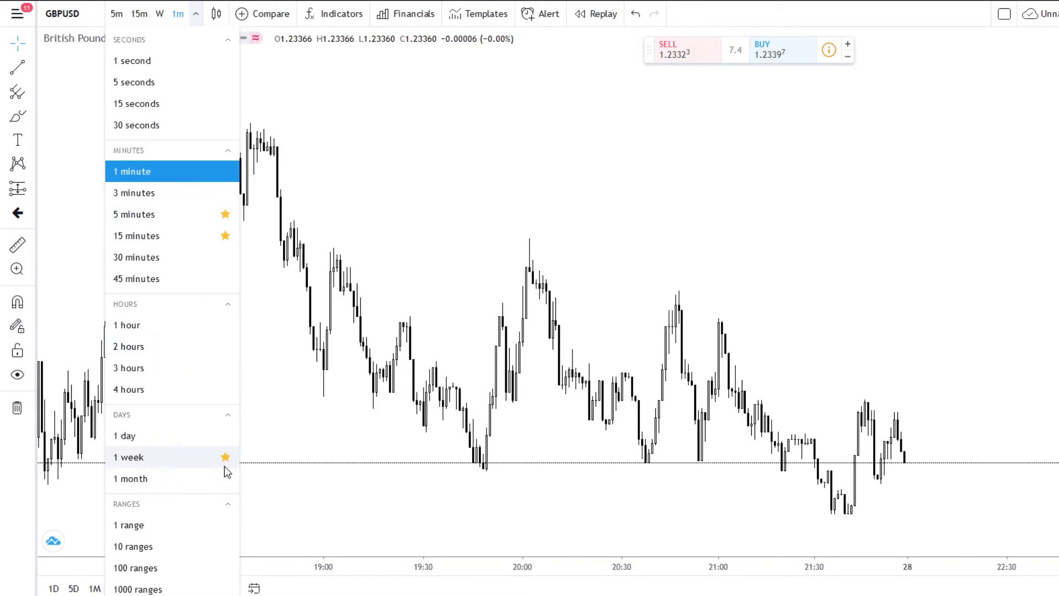
# Switch the GBPUSD chart between the favourite 5-minute, 15-minute and weekly intervals, ending on 5 minutes
pyautogui.click(115, 16)
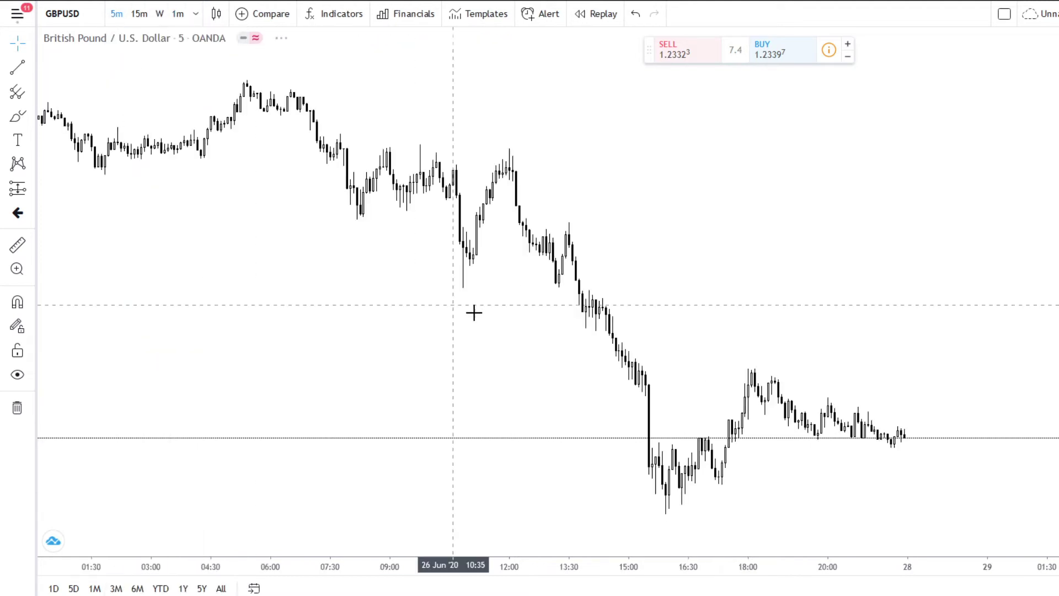
pyautogui.click(138, 15)
pyautogui.click(116, 14)
pyautogui.click(140, 15)
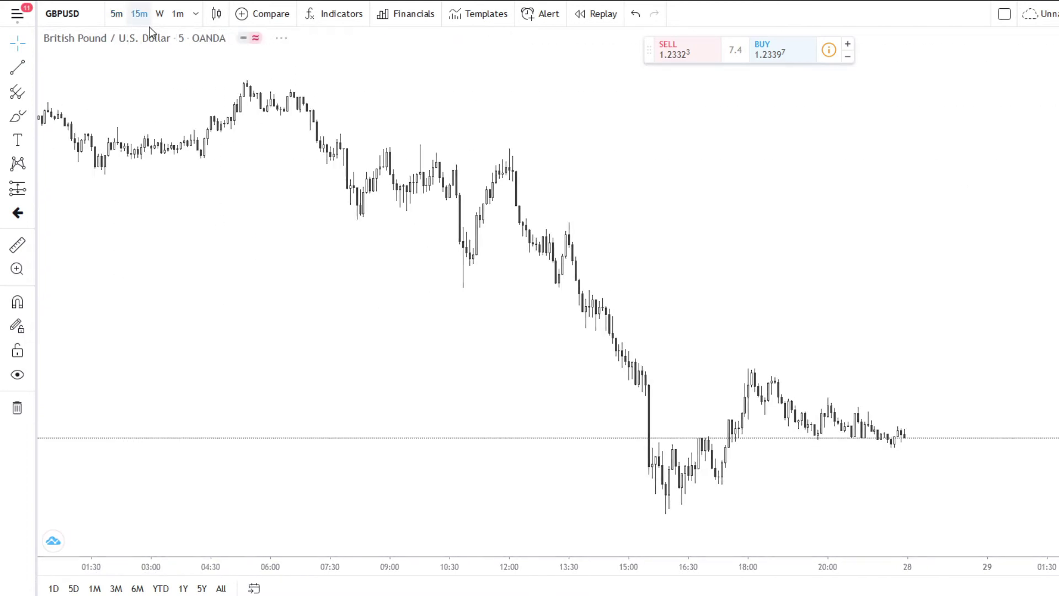
pyautogui.click(159, 14)
pyautogui.click(133, 17)
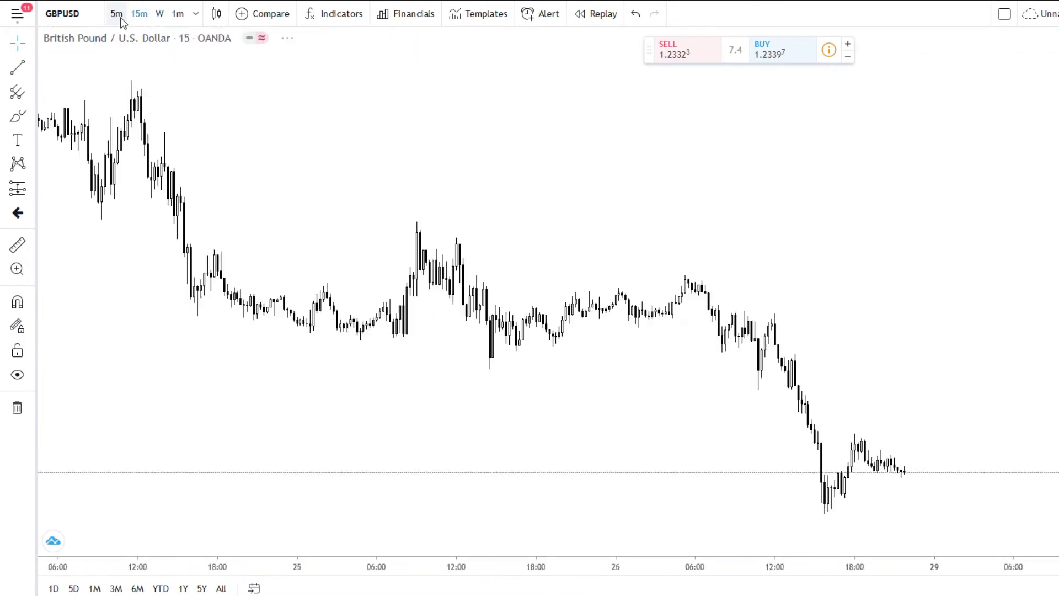
pyautogui.click(118, 14)
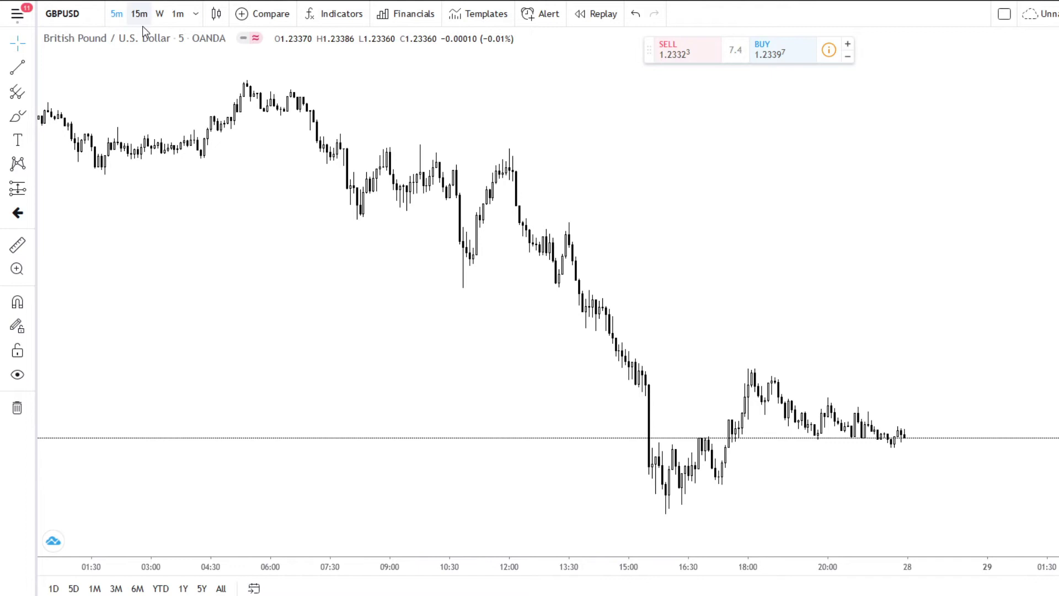
pyautogui.click(196, 14)
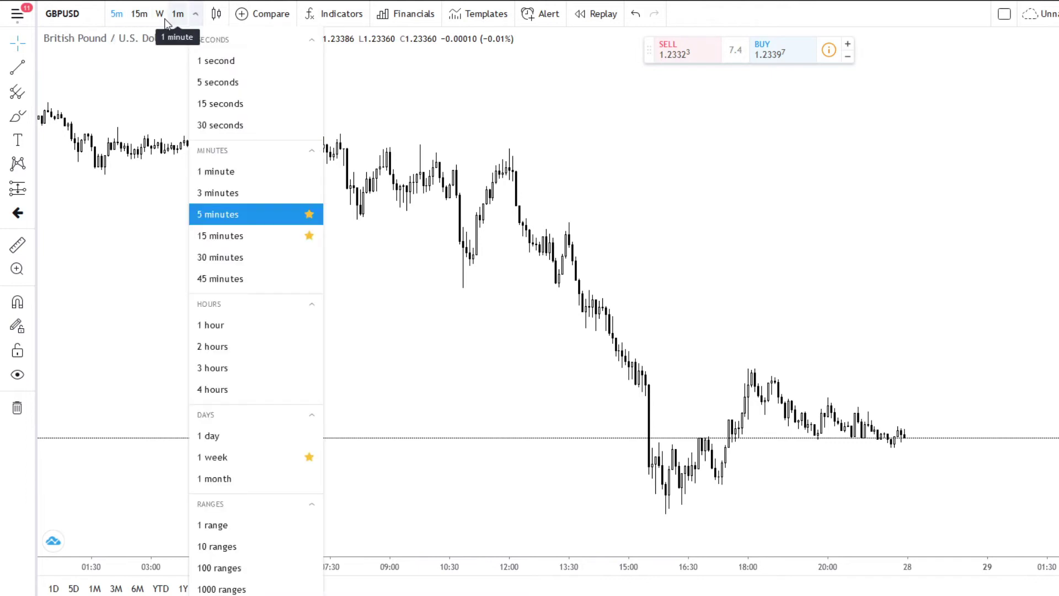
pyautogui.click(135, 210)
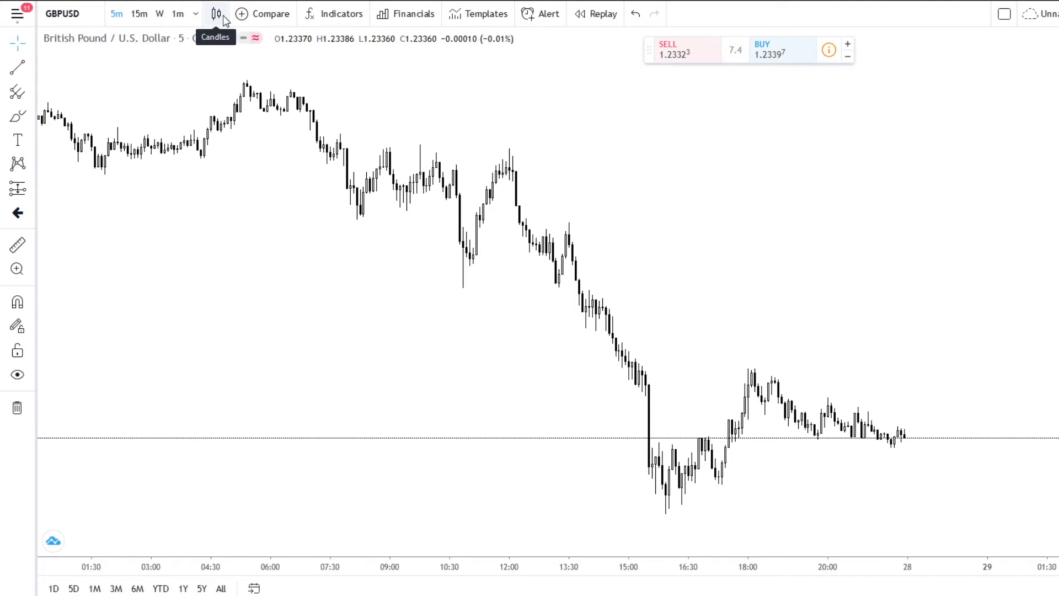
# Display the 5-minute GBPUSD prices as Bars for comparison and return the chart type to Candles
pyautogui.scroll(3, 815, 353)
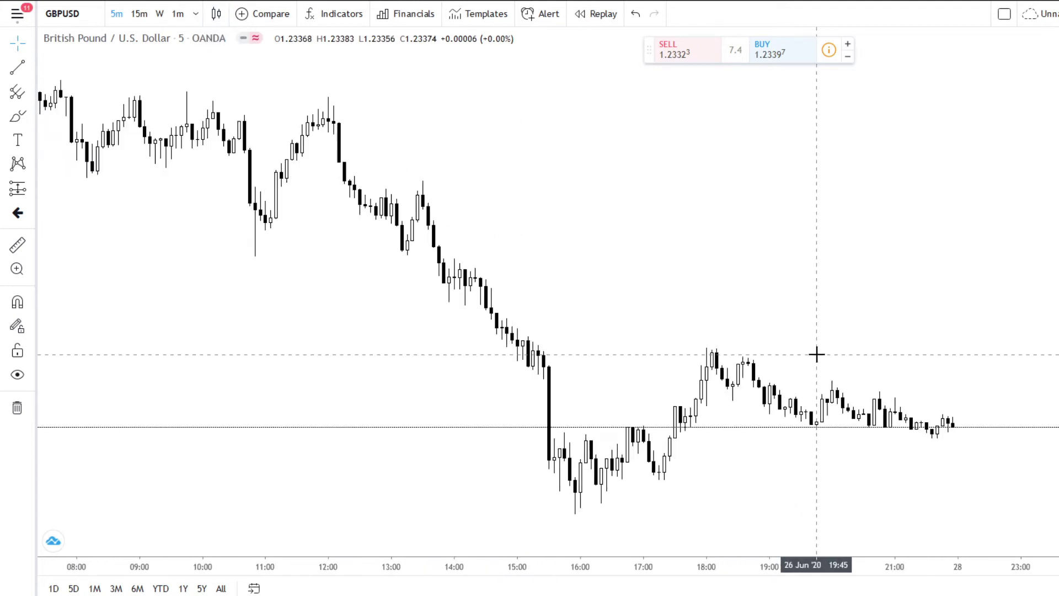
pyautogui.scroll(2, 816, 354)
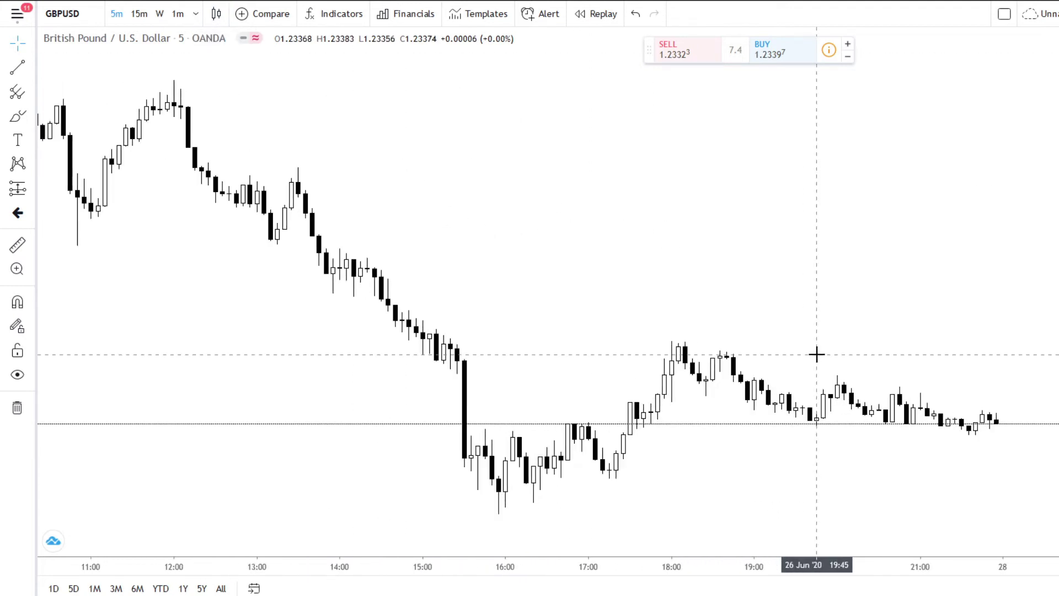
pyautogui.click(223, 17)
pyautogui.click(276, 42)
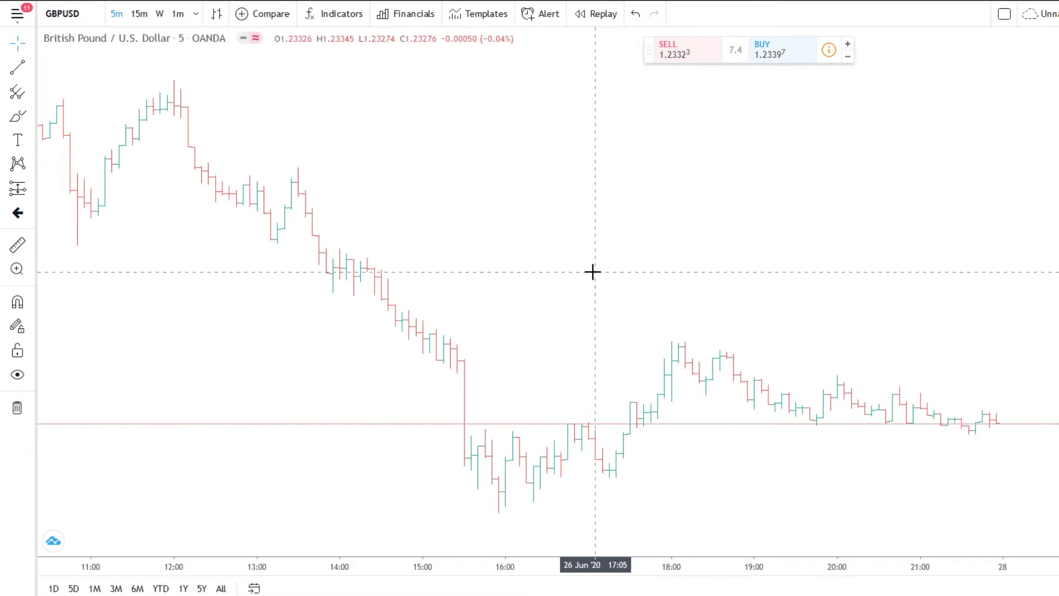
pyautogui.hscroll(-5, 736, 279)
pyautogui.scroll(-3, 730, 383)
pyautogui.moveTo(793, 433); pyautogui.dragTo(535, 405)
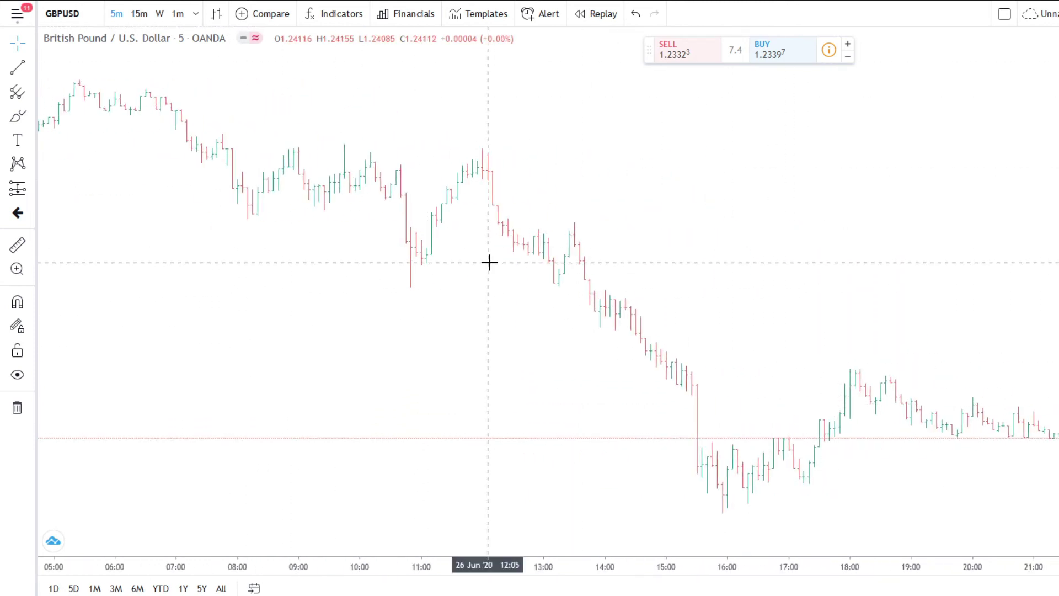
pyautogui.click(217, 14)
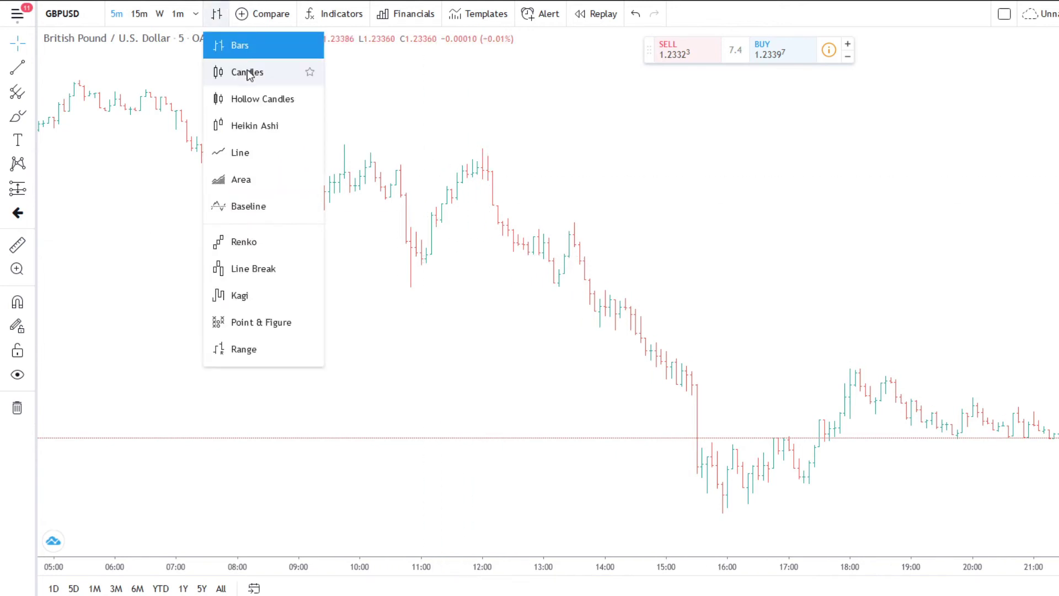
pyautogui.click(248, 73)
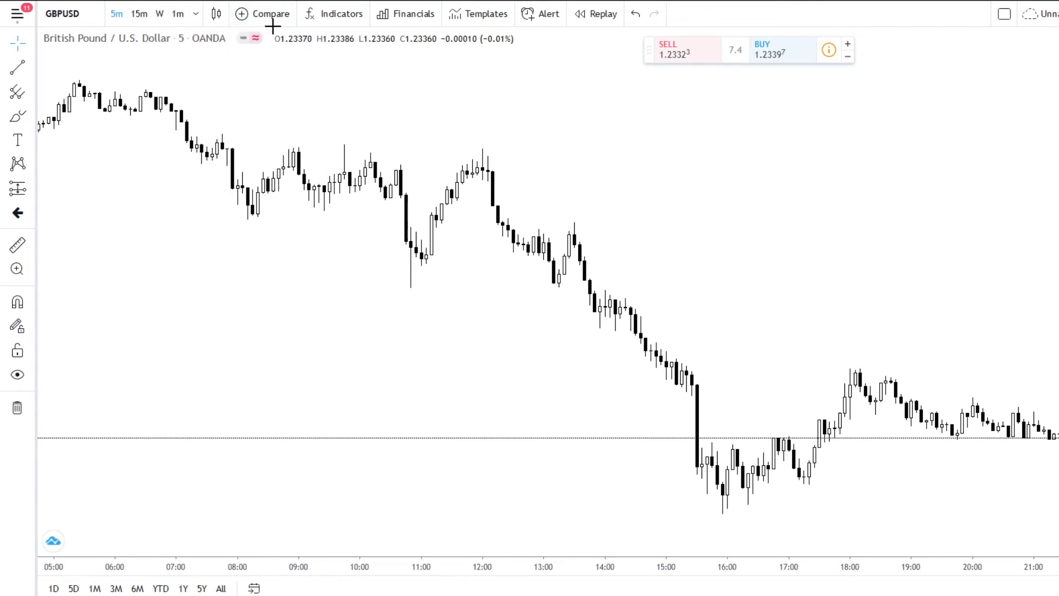
# Examine the list of built-in indicators and strategies available for the chart
pyautogui.click(343, 20)
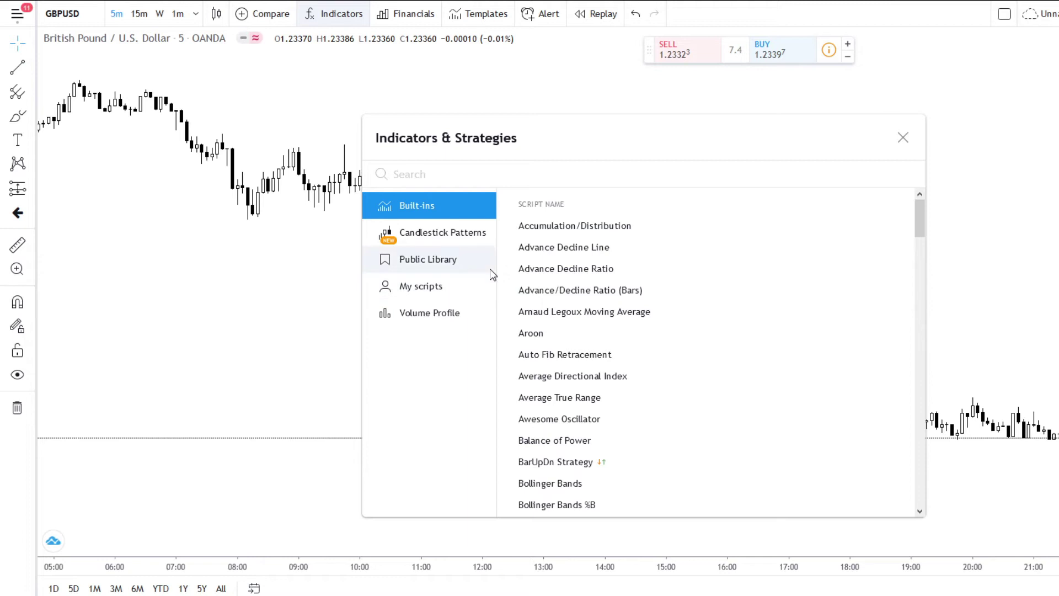
pyautogui.scroll(-5, 687, 323)
pyautogui.scroll(-8, 683, 313)
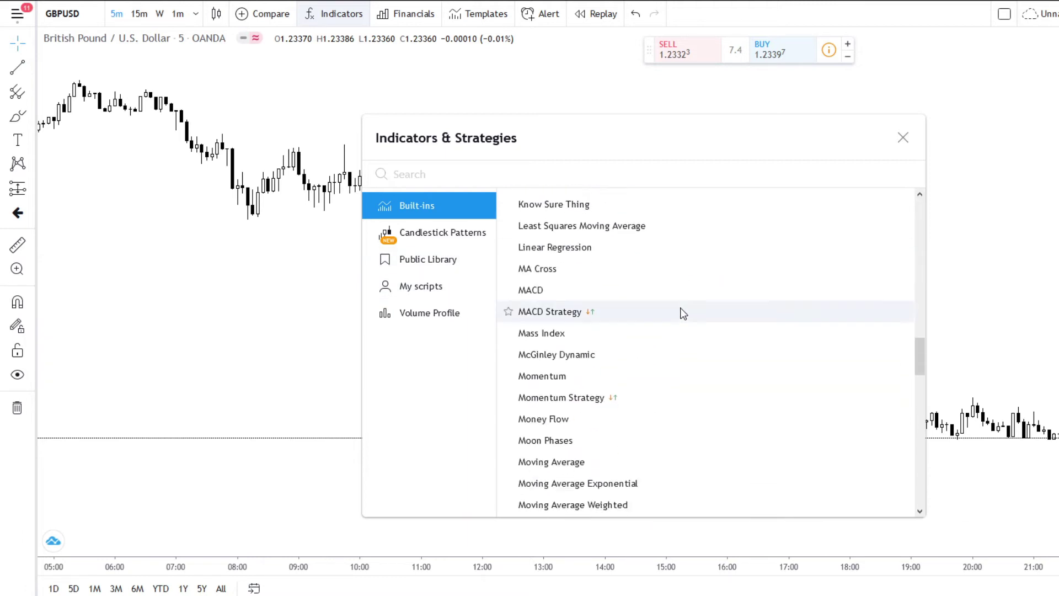
pyautogui.scroll(-1, 684, 314)
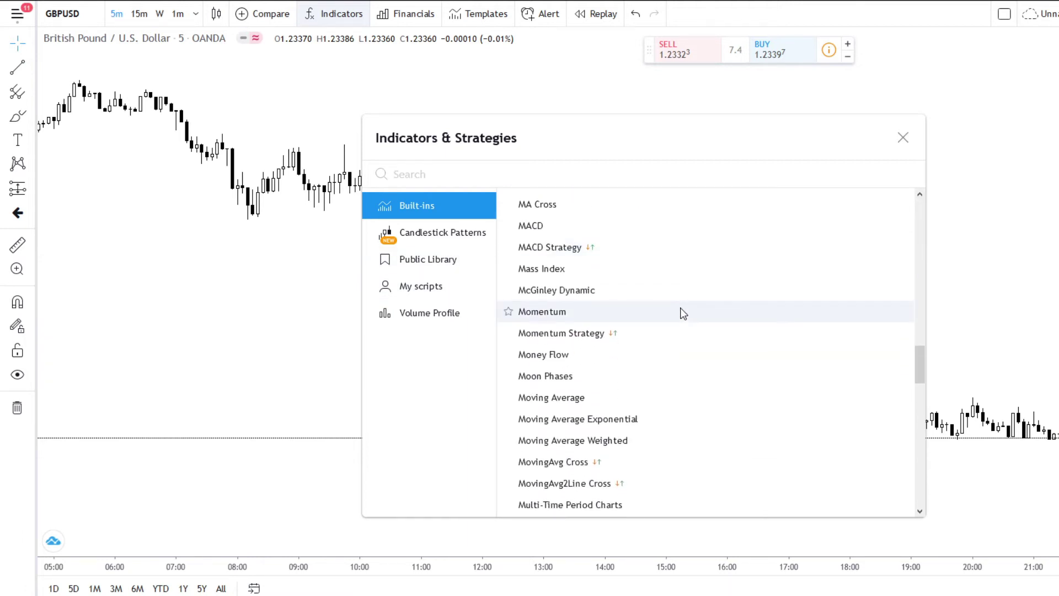
pyautogui.scroll(-5, 683, 314)
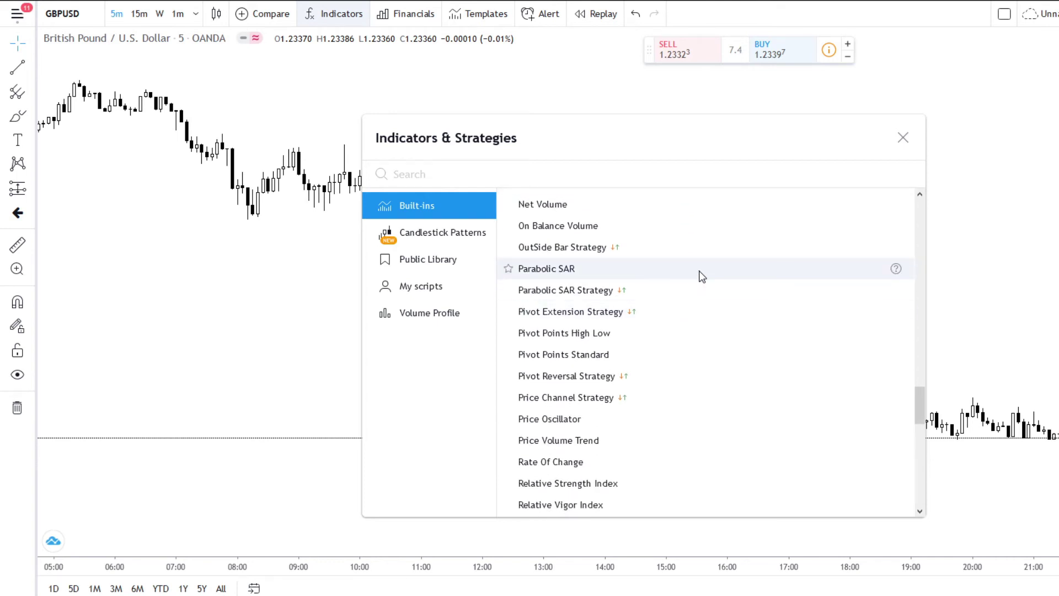
pyautogui.scroll(-5, 690, 339)
pyautogui.scroll(15, 690, 339)
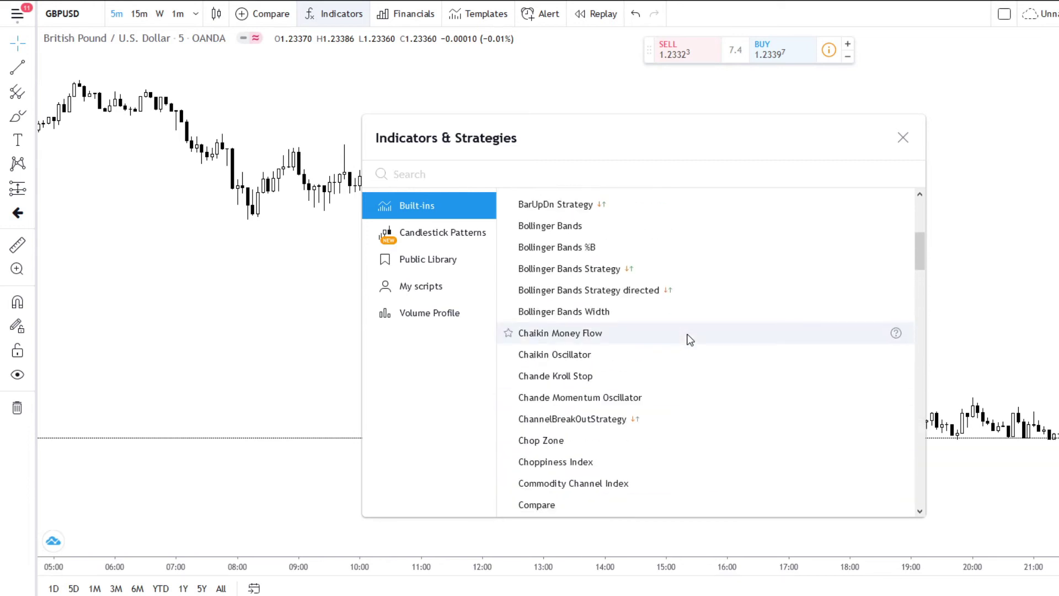
pyautogui.scroll(4, 691, 339)
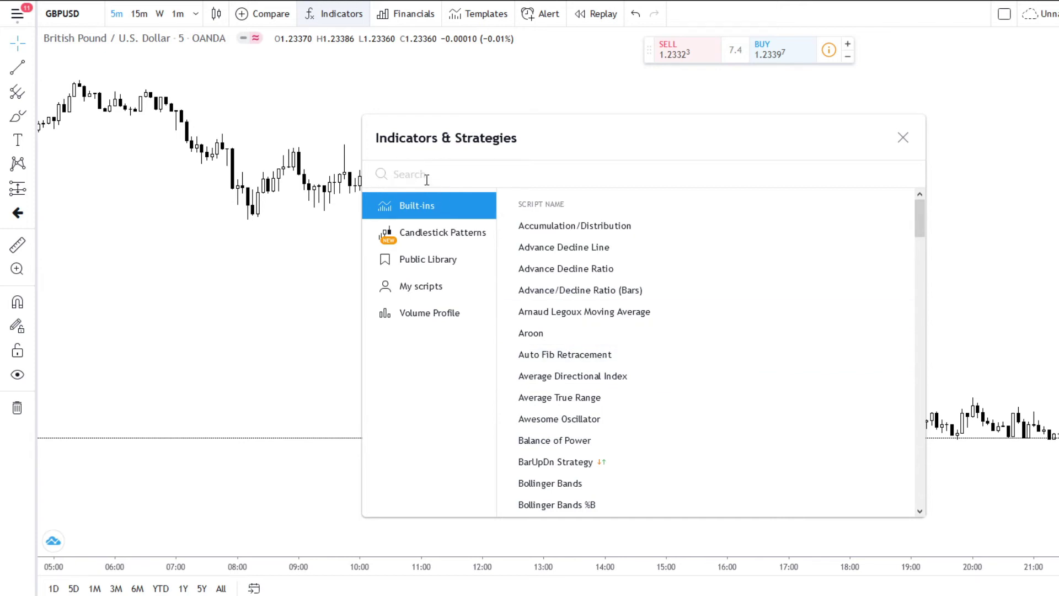
# Search the indicators for "rsi", add the built-in Relative Strength Index to the chart and reduce its pane height
pyautogui.write('rsi')
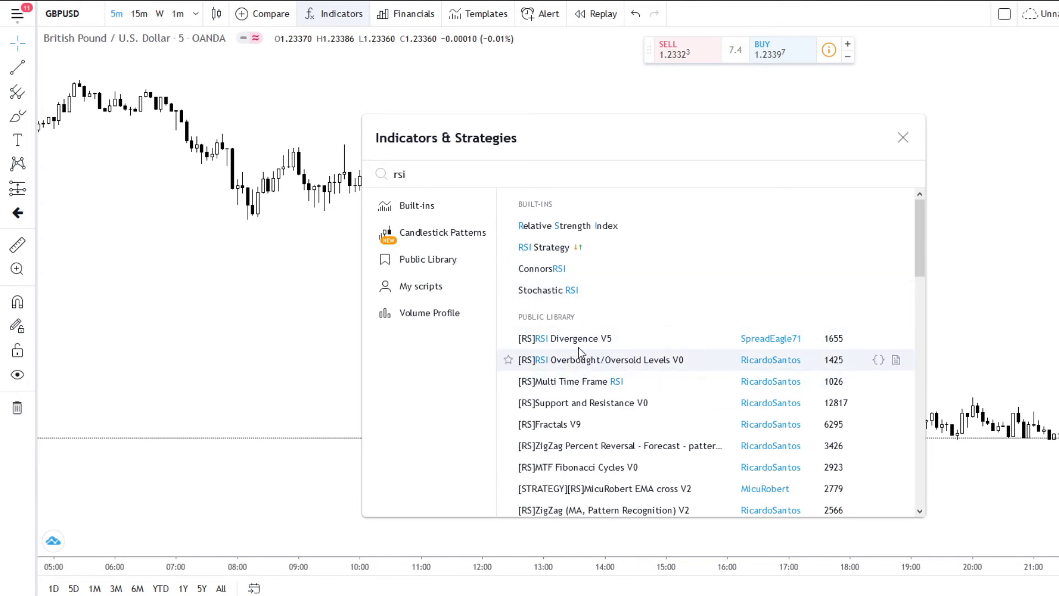
pyautogui.scroll(-3, 654, 407)
pyautogui.scroll(-8, 652, 403)
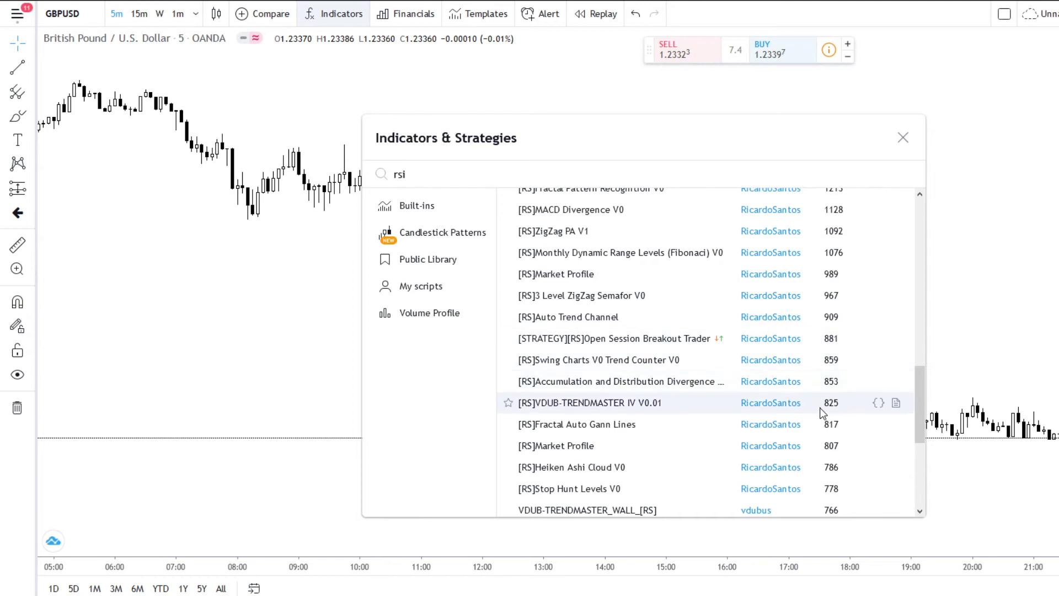
pyautogui.scroll(-4, 733, 413)
pyautogui.scroll(5, 695, 364)
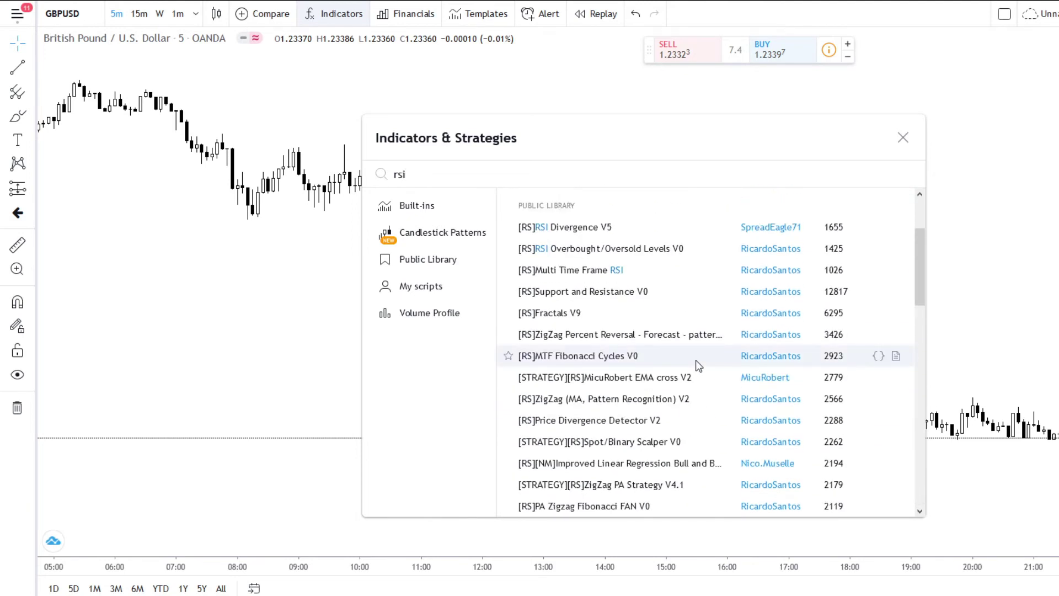
pyautogui.scroll(2, 698, 366)
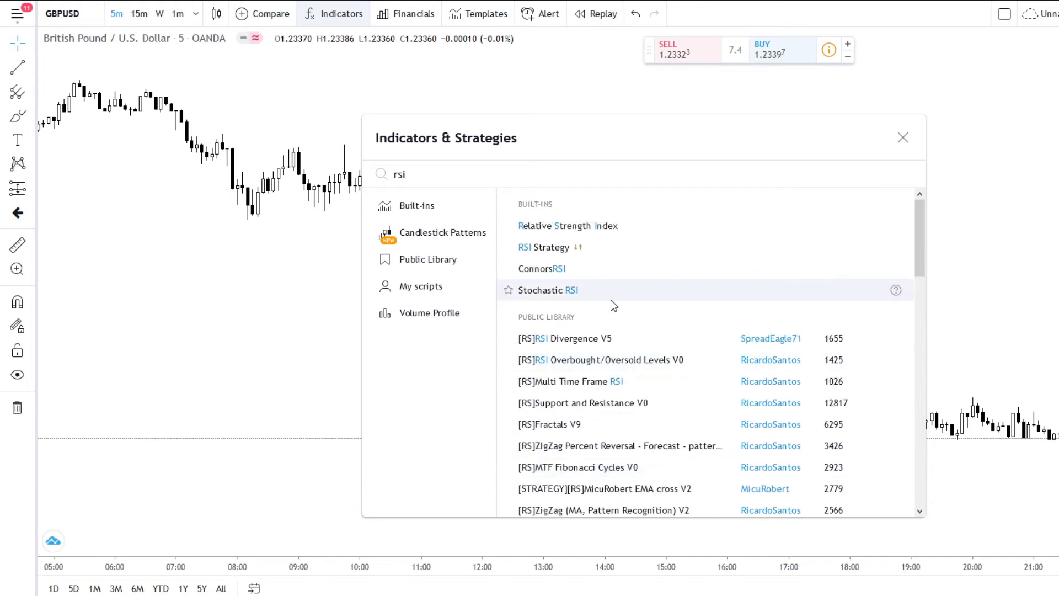
pyautogui.click(635, 225)
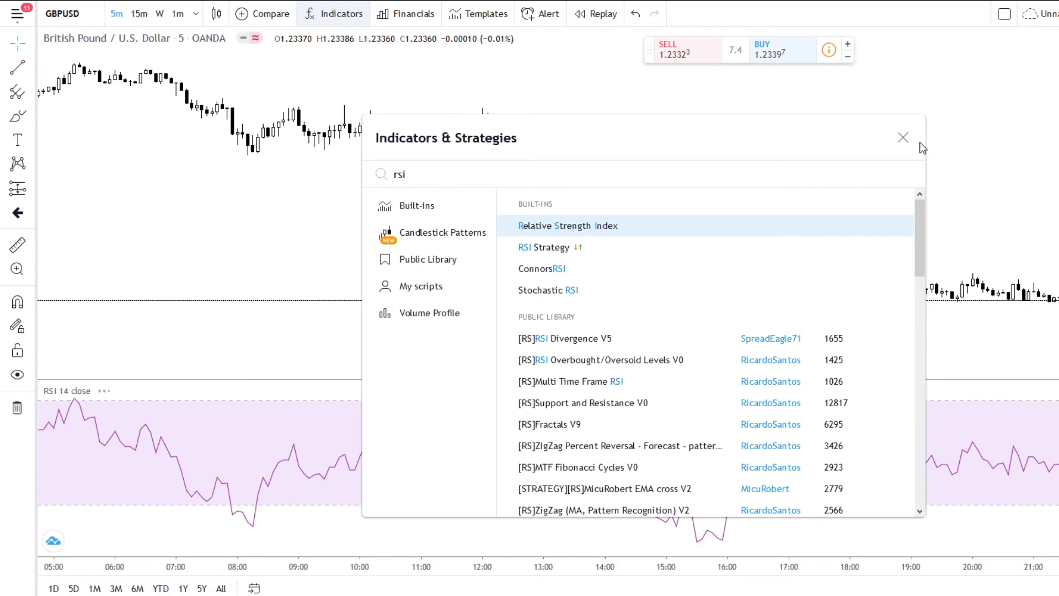
pyautogui.click(903, 137)
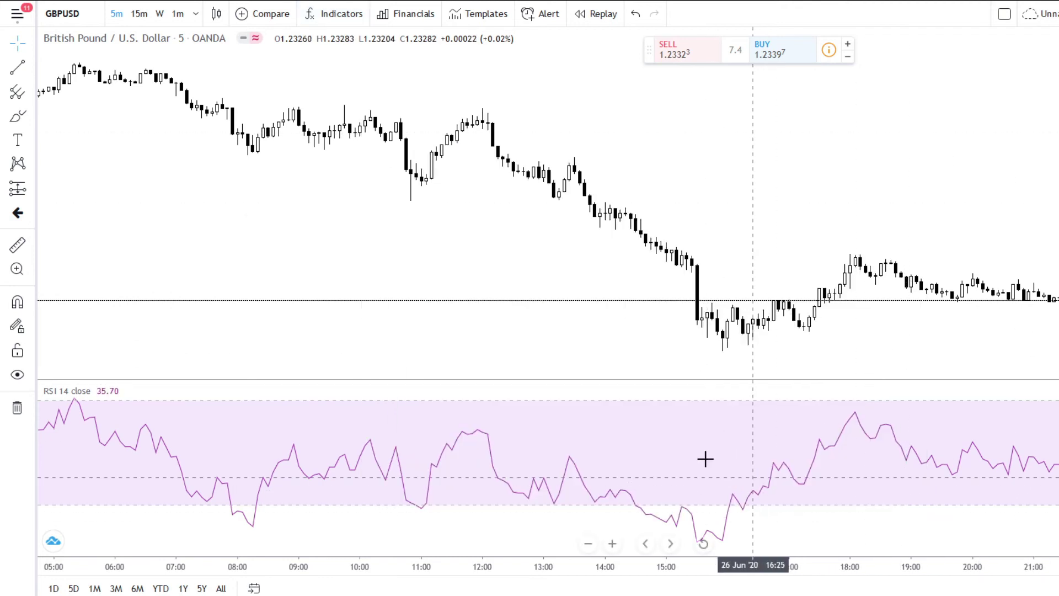
pyautogui.moveTo(814, 379); pyautogui.dragTo(759, 425)
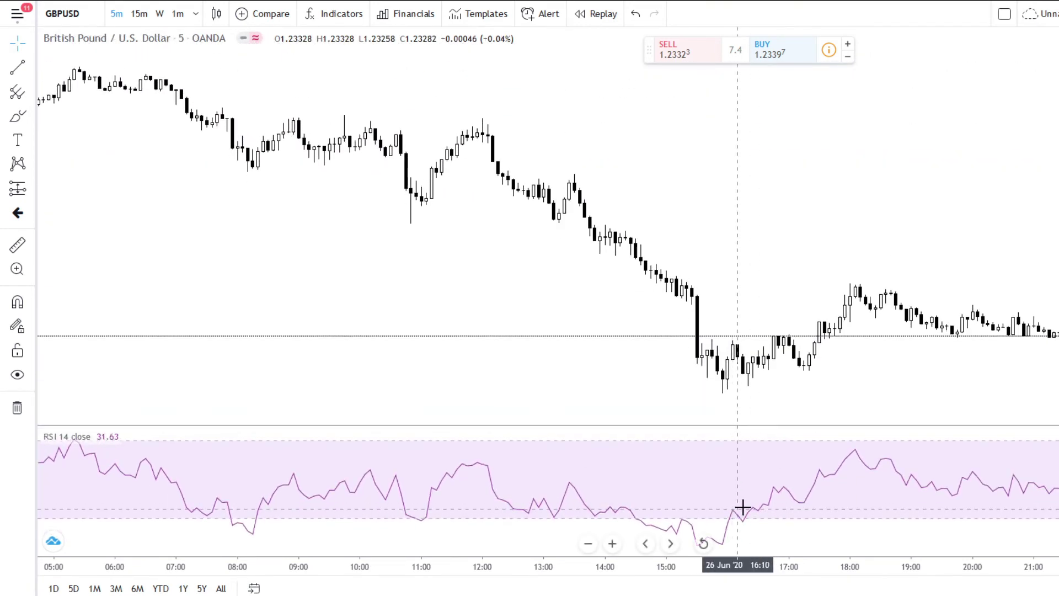
# Open the RSI indicator's settings and try higher and lower lengths, going down to 1
pyautogui.doubleClick(761, 507)
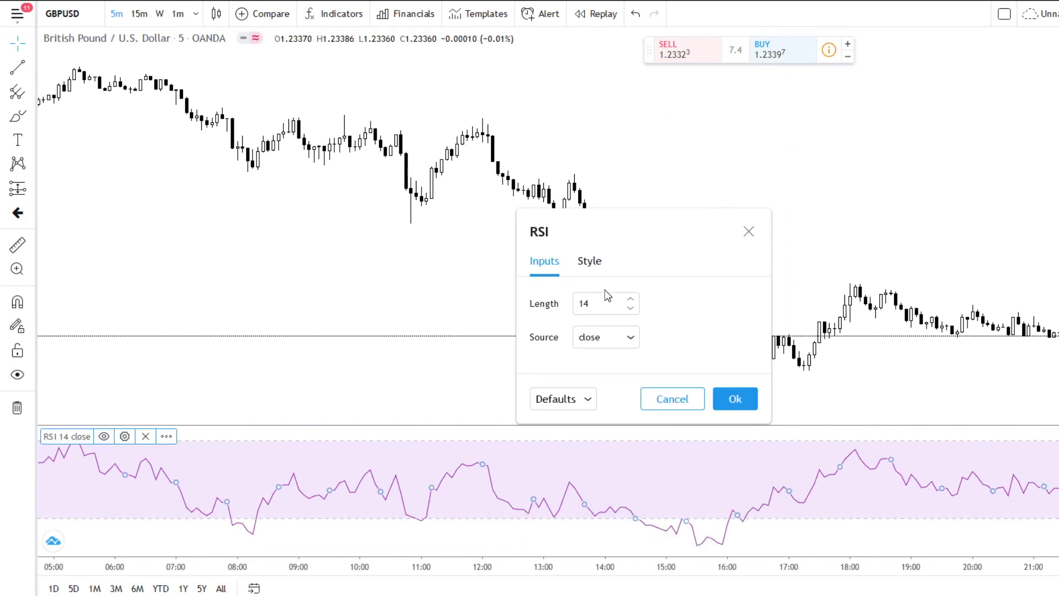
pyautogui.click(630, 299)
pyautogui.click(629, 299)
pyautogui.click(629, 298)
pyautogui.click(629, 299)
pyautogui.click(630, 298)
pyautogui.click(629, 298)
pyautogui.click(630, 299)
pyautogui.click(630, 299)
pyautogui.click(630, 299)
pyautogui.click(629, 299)
pyautogui.click(630, 299)
pyautogui.click(630, 298)
pyautogui.click(632, 308)
pyautogui.click(632, 307)
pyautogui.click(632, 307)
pyautogui.click(632, 308)
pyautogui.click(632, 307)
pyautogui.click(632, 308)
pyautogui.click(632, 308)
pyautogui.click(631, 308)
pyautogui.click(631, 308)
pyautogui.click(631, 307)
pyautogui.click(632, 308)
pyautogui.click(632, 308)
pyautogui.click(632, 307)
pyautogui.click(632, 307)
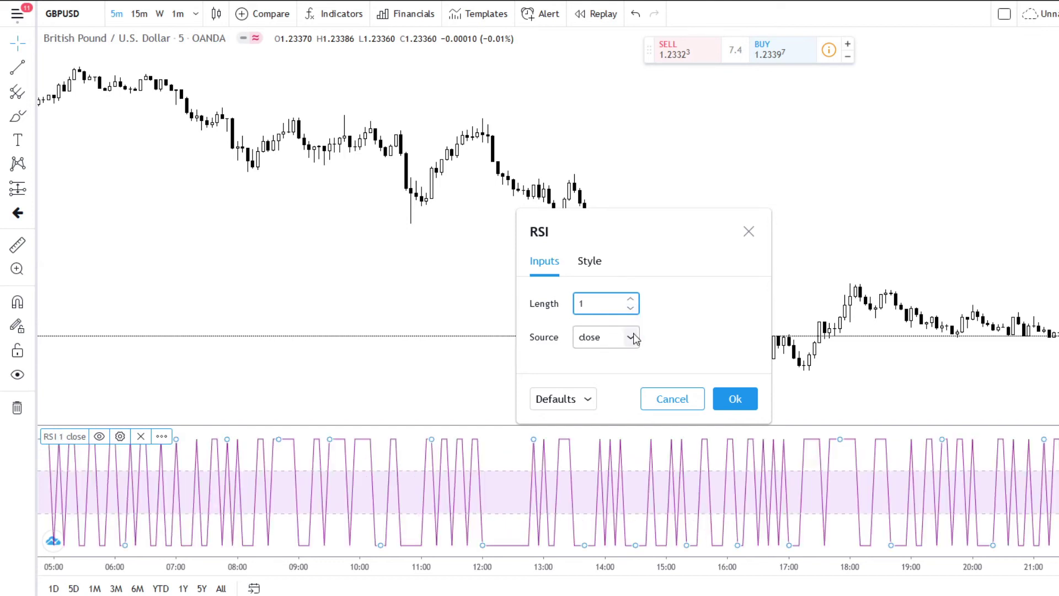
# Set the RSI length to 10 and apply the settings
pyautogui.click(631, 300)
pyautogui.click(631, 299)
pyautogui.click(631, 299)
pyautogui.click(631, 299)
pyautogui.click(631, 299)
pyautogui.click(631, 300)
pyautogui.click(631, 300)
pyautogui.click(631, 299)
pyautogui.click(736, 397)
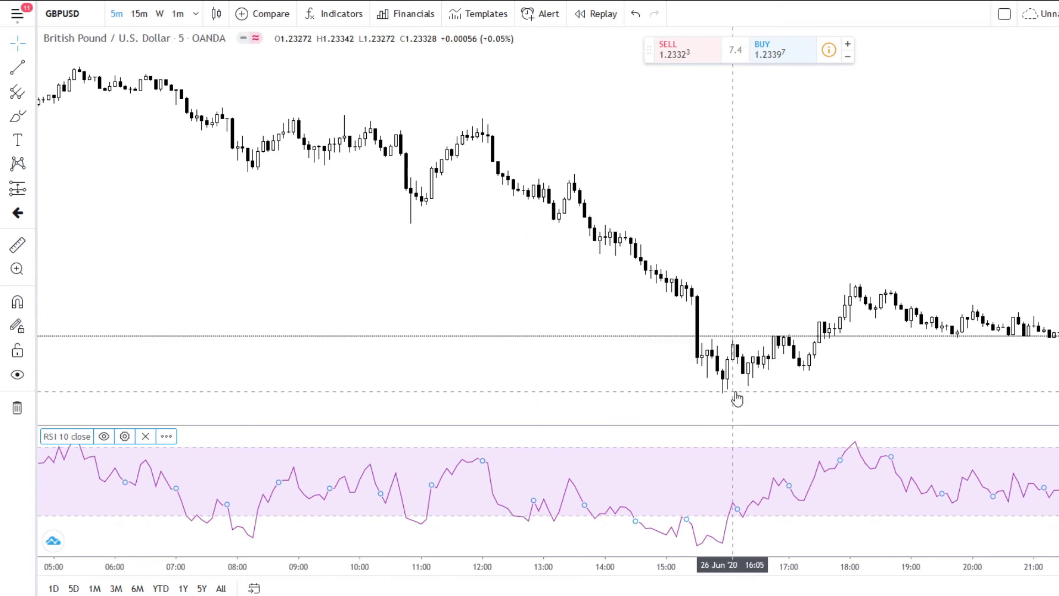
# Remove the RSI indicator from the GBPUSD chart
pyautogui.click(491, 483)
pyautogui.press('Delete')
pyautogui.moveTo(804, 275); pyautogui.dragTo(705, 279)
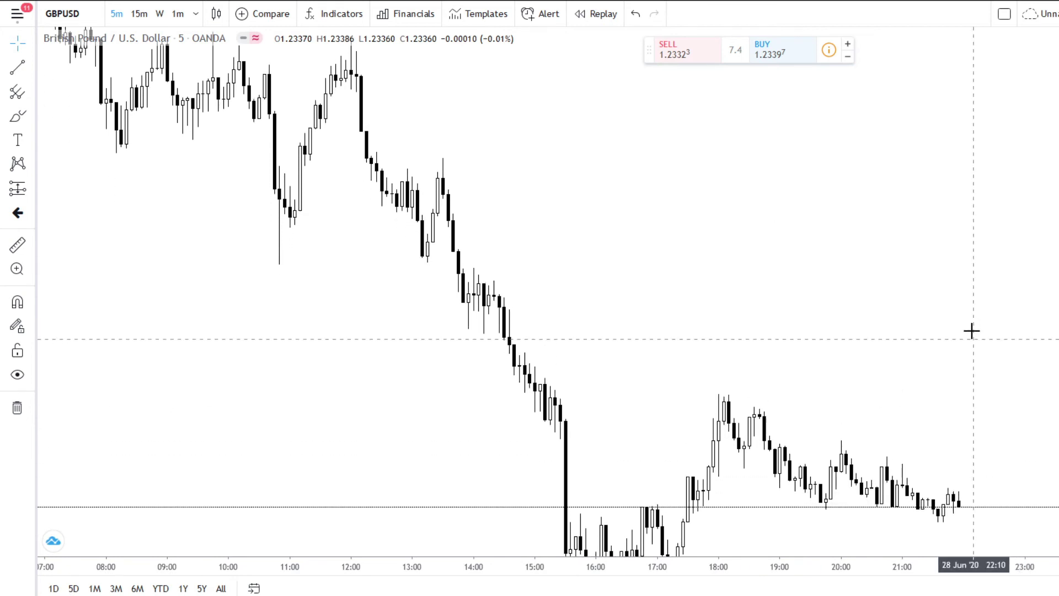
pyautogui.moveTo(972, 331); pyautogui.dragTo(932, 236)
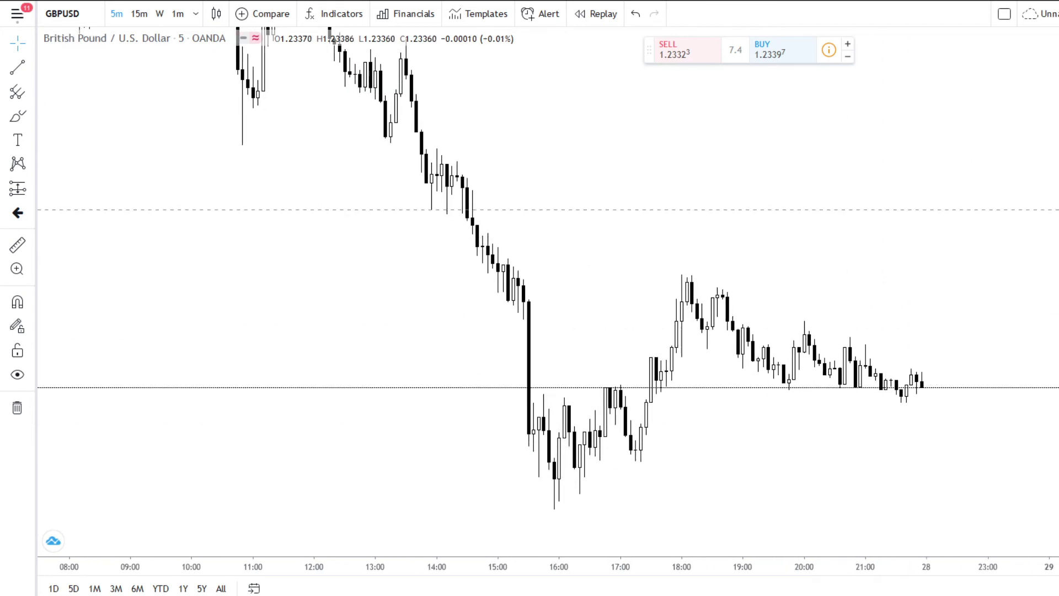
pyautogui.moveTo(752, 253); pyautogui.dragTo(880, 454)
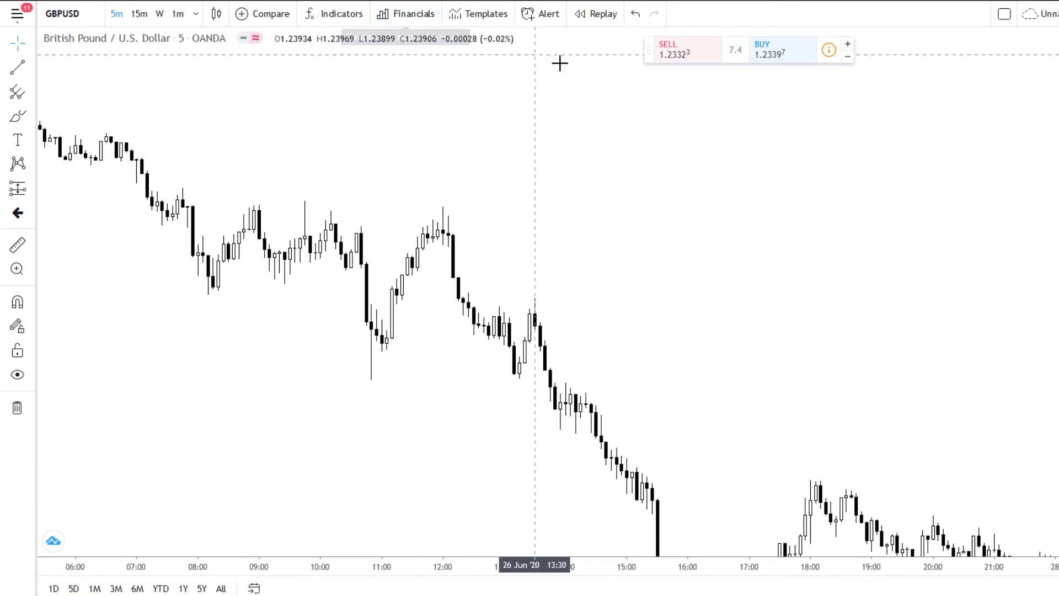
# Browse the default indicator templates and move the floating buy/sell panel lower over the GBPUSD chart
pyautogui.click(478, 13)
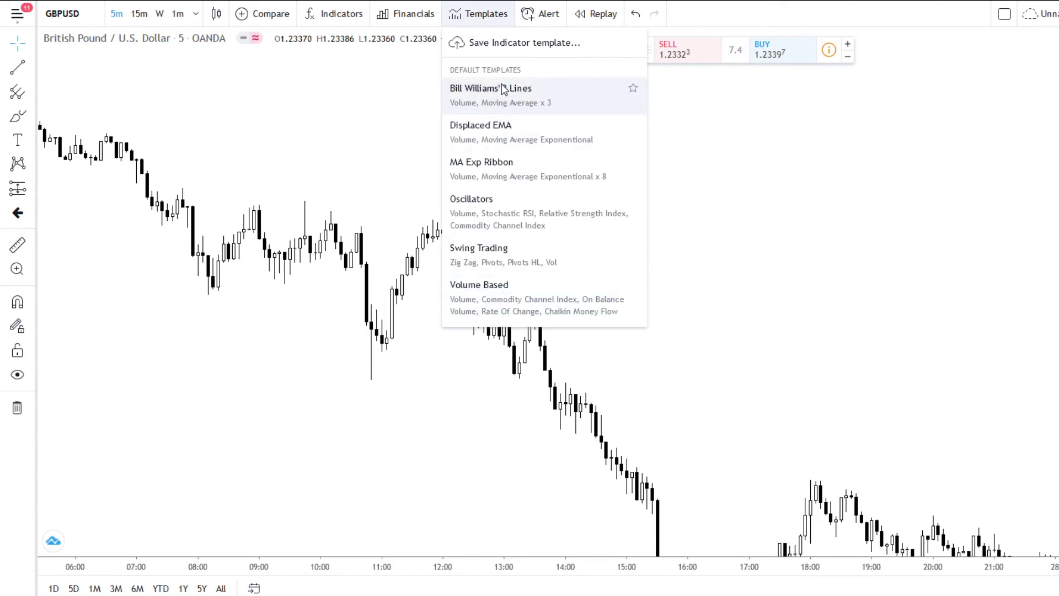
pyautogui.click(337, 136)
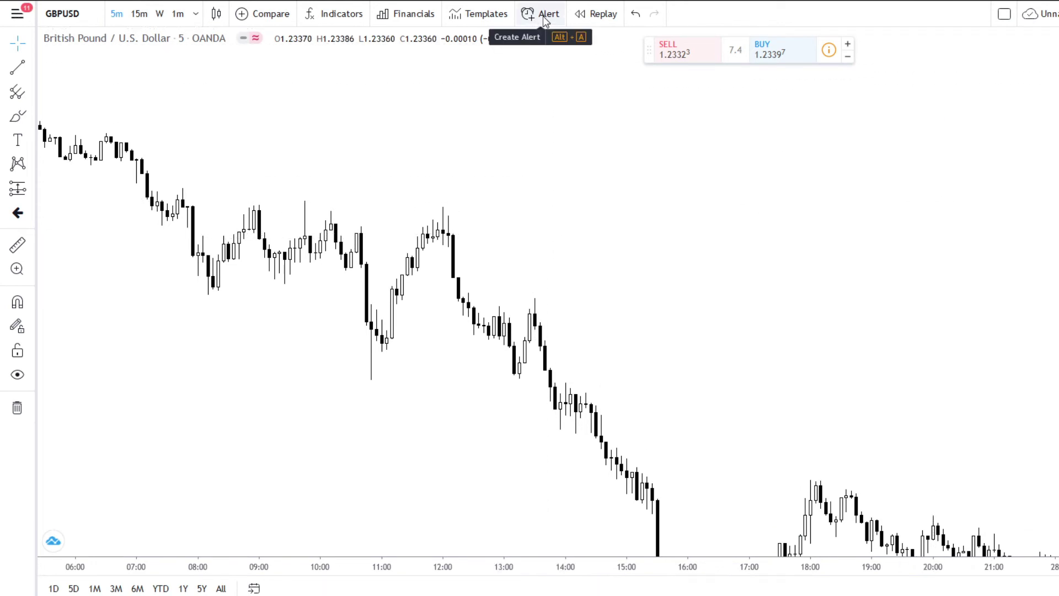
pyautogui.moveTo(750, 405); pyautogui.dragTo(731, 278)
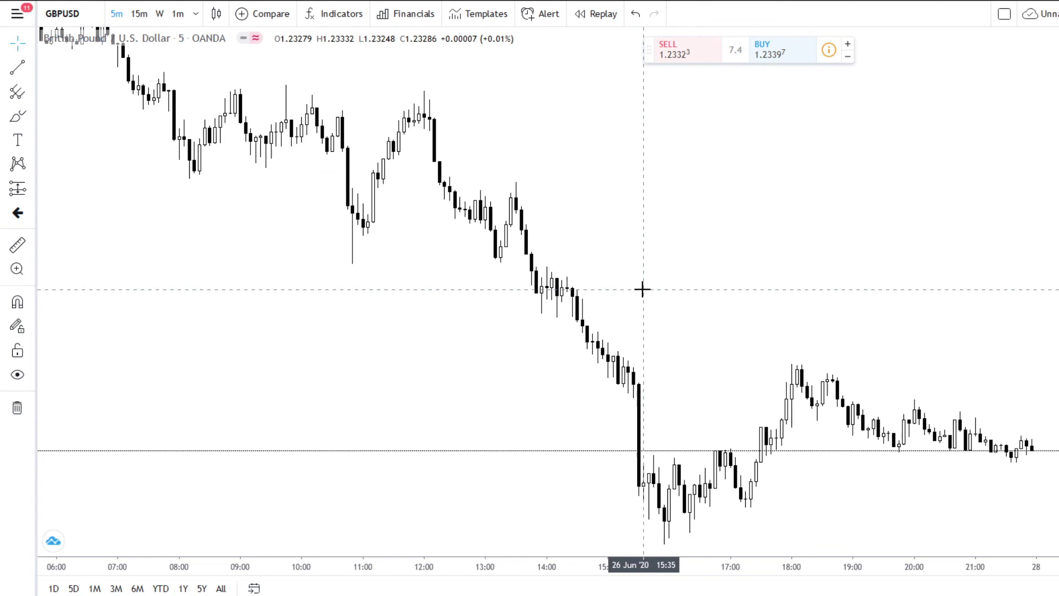
pyautogui.moveTo(649, 50); pyautogui.dragTo(674, 117)
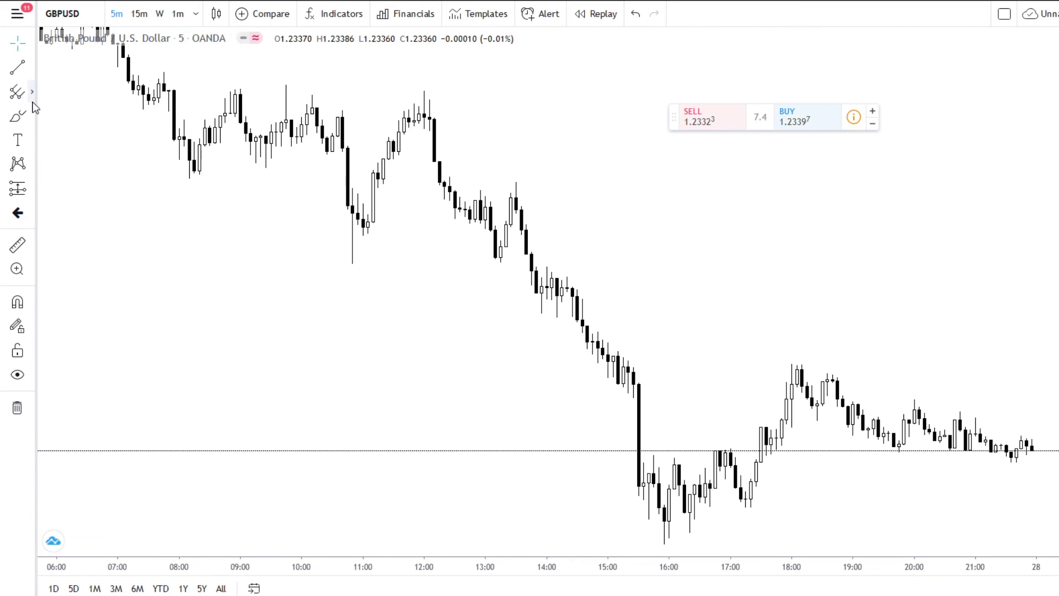
# Try the Dot cursor on the chart and switch back to the Cross cursor
pyautogui.click(30, 47)
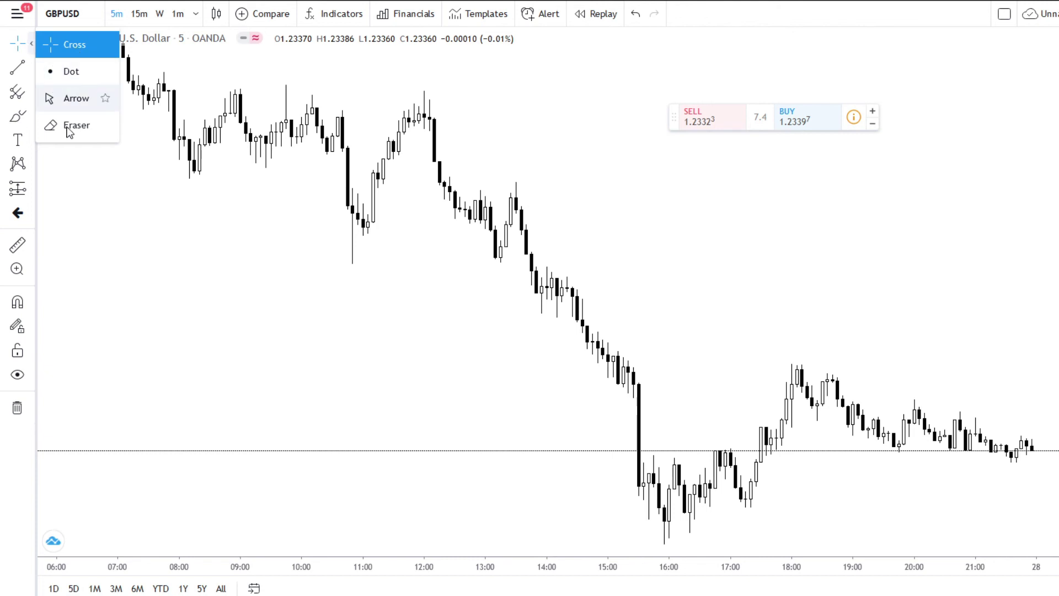
pyautogui.click(77, 72)
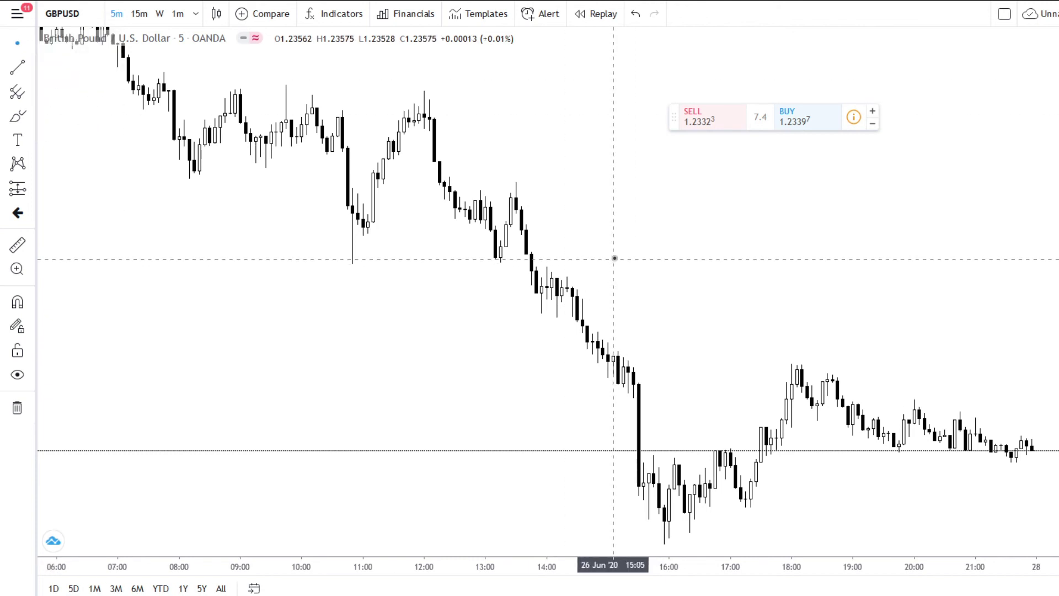
pyautogui.click(31, 43)
pyautogui.click(63, 43)
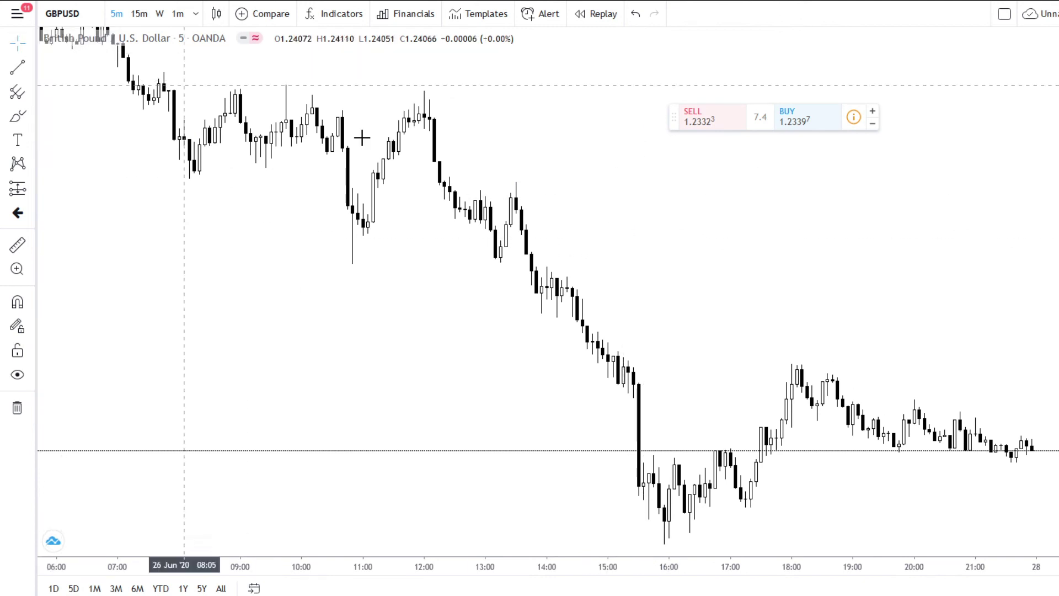
# Add Horizontal Ray, Horizontal Line and Trend Line to the drawing favourites and move their floating toolbar into the empty area below the candles
pyautogui.click(31, 72)
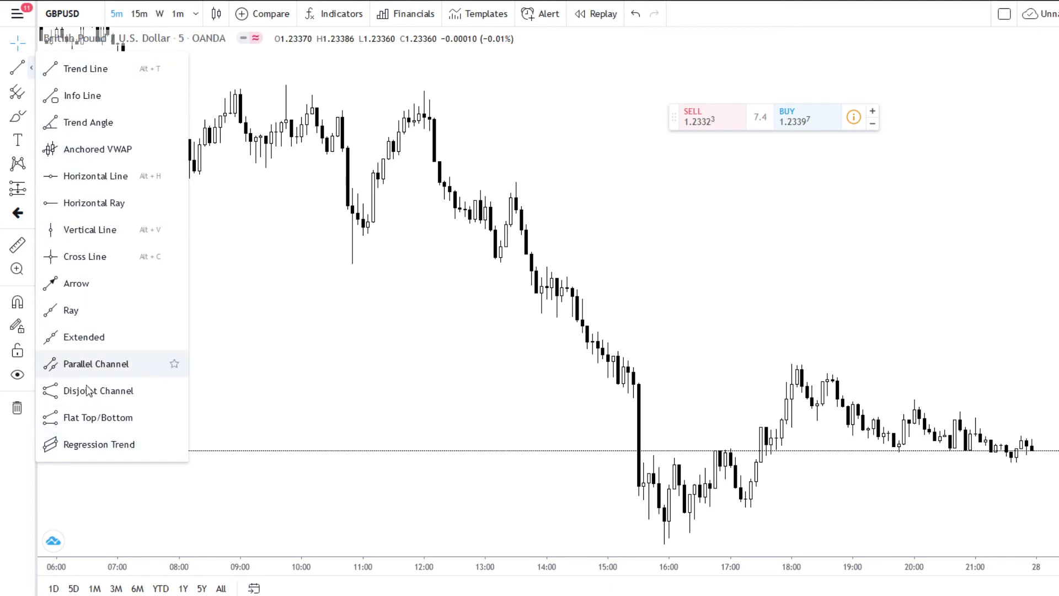
pyautogui.click(175, 202)
pyautogui.click(174, 176)
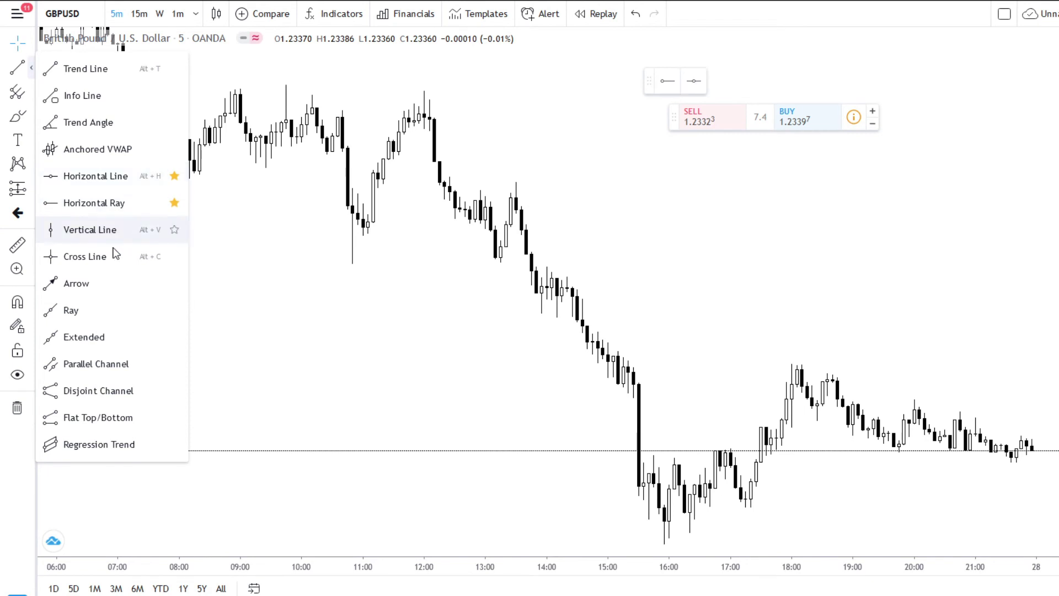
pyautogui.click(175, 69)
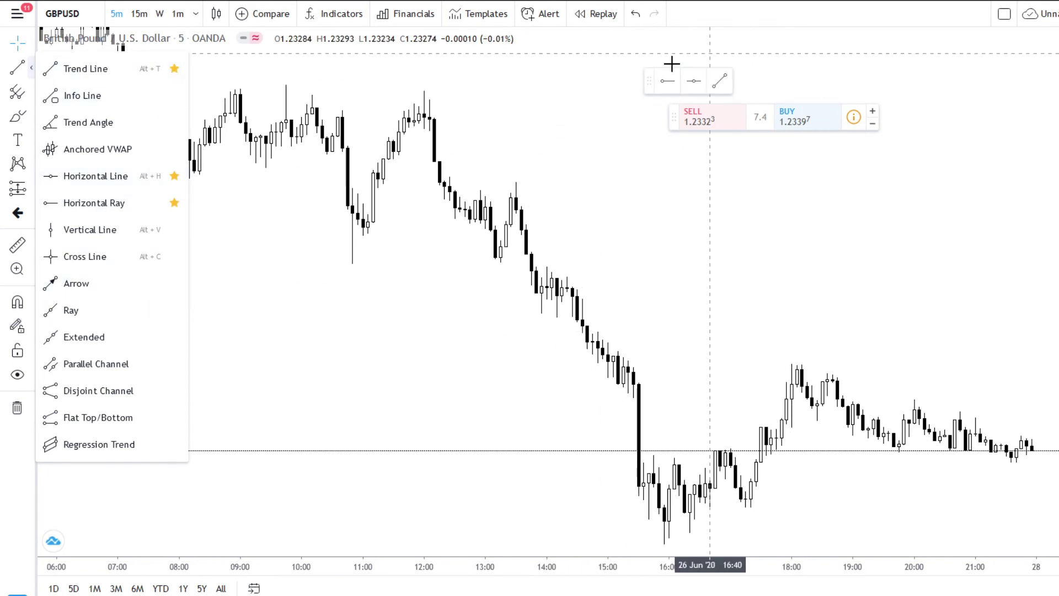
pyautogui.click(678, 126)
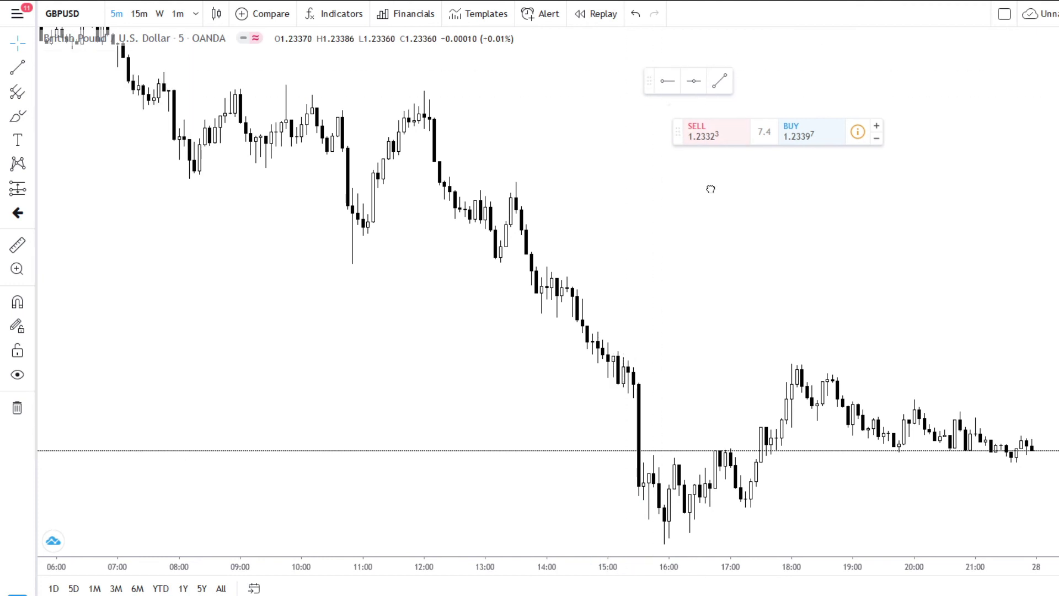
pyautogui.moveTo(646, 73)
pyautogui.mouseDown()
pyautogui.moveTo(603, 90)
pyautogui.moveTo(589, 123)
pyautogui.moveTo(695, 238)
pyautogui.moveTo(563, 216)
pyautogui.moveTo(372, 383)
pyautogui.moveTo(359, 359)
pyautogui.mouseUp()
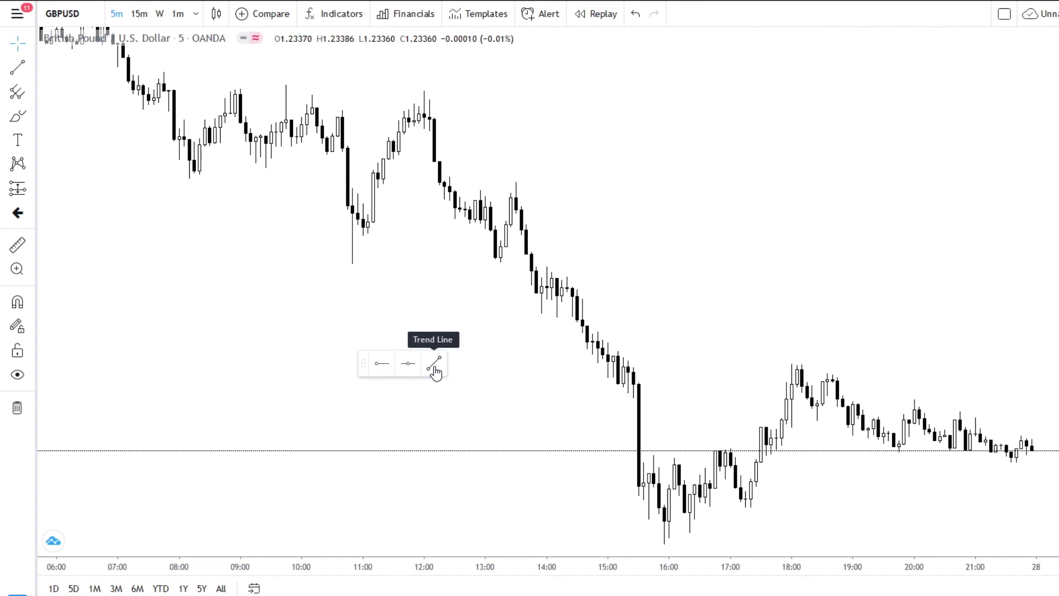
# Place a horizontal line at about 1.23985 and move the drawing's floating toolbar just above the favourites toolbar
pyautogui.click(409, 364)
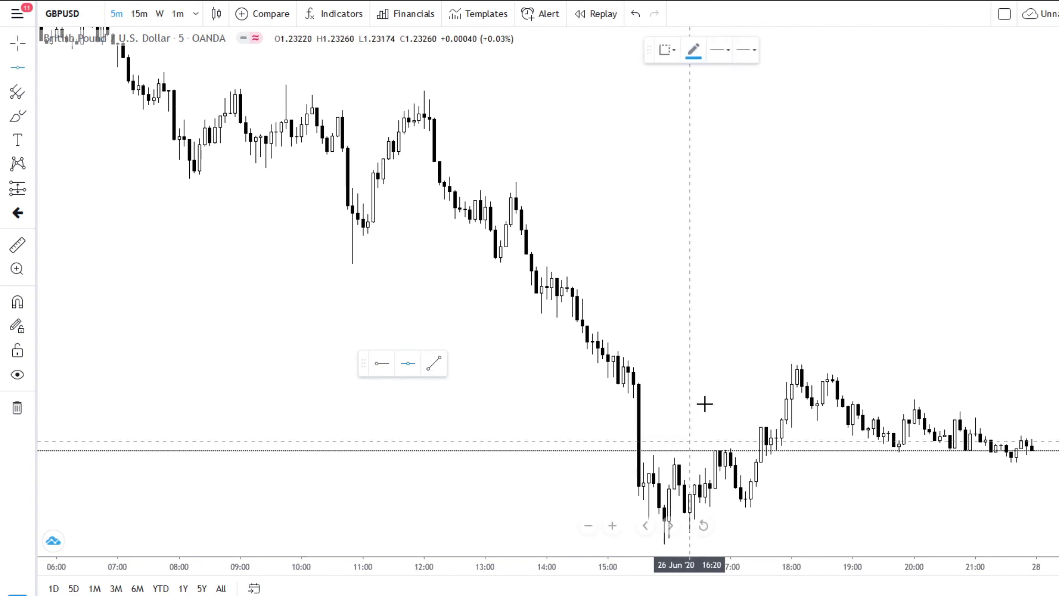
pyautogui.click(626, 175)
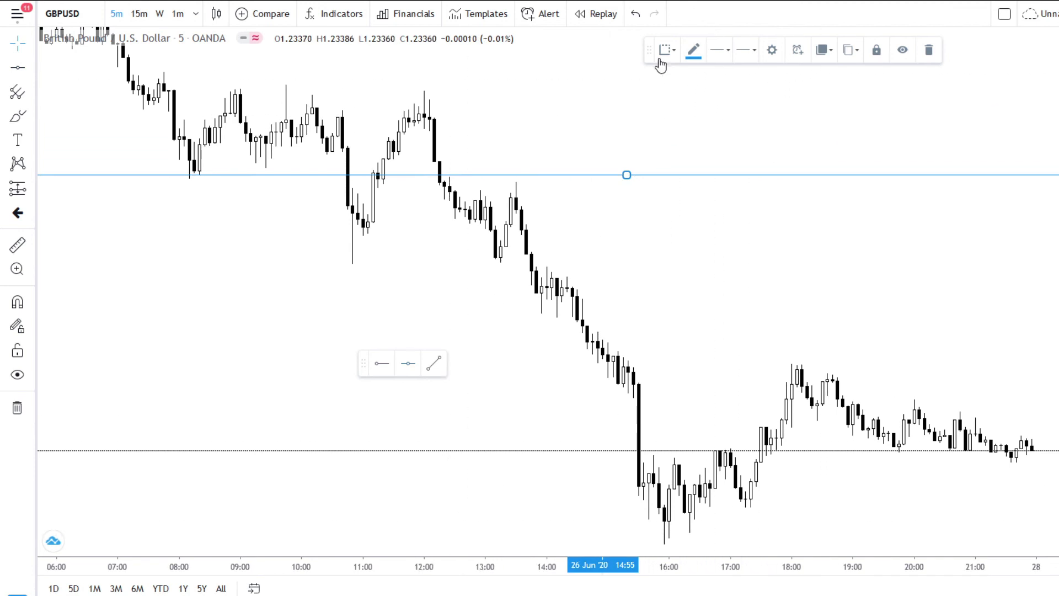
pyautogui.moveTo(651, 50); pyautogui.dragTo(348, 334)
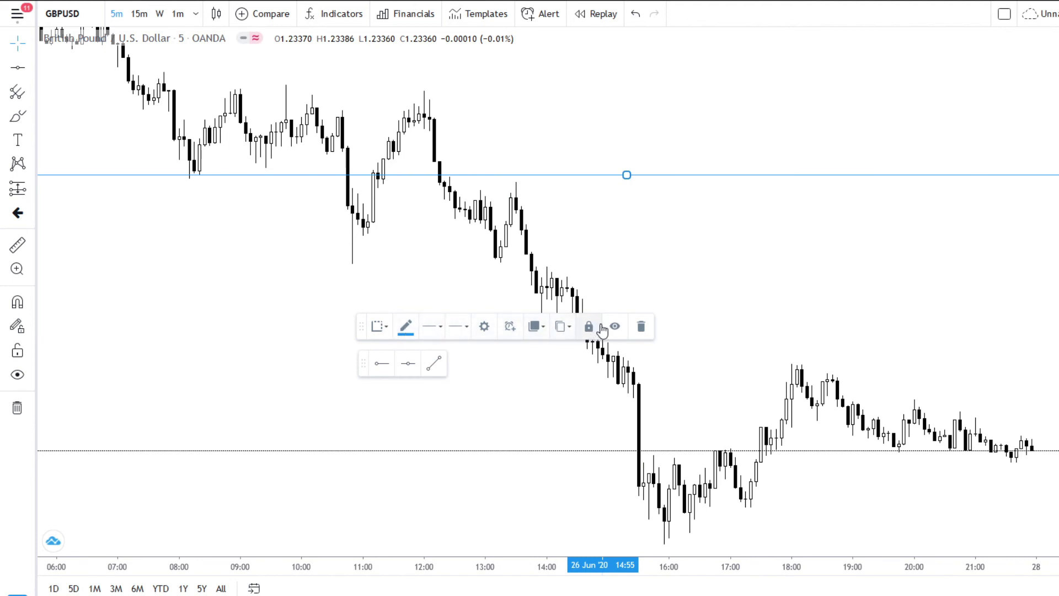
# Examine the alert options for the horizontal line and close the dialog without creating an alert
pyautogui.click(510, 327)
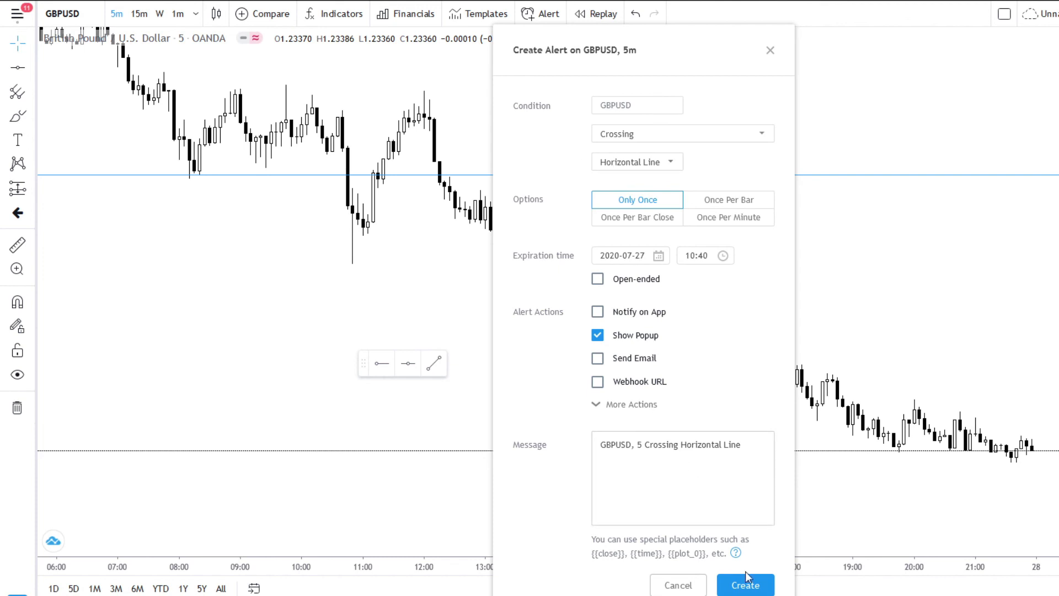
pyautogui.click(769, 50)
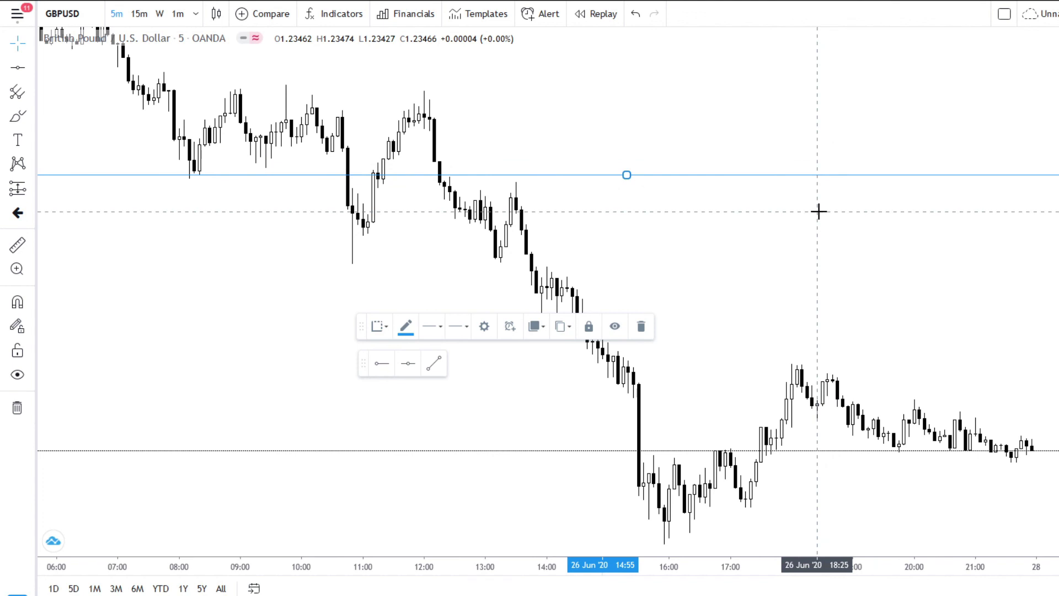
pyautogui.click(767, 196)
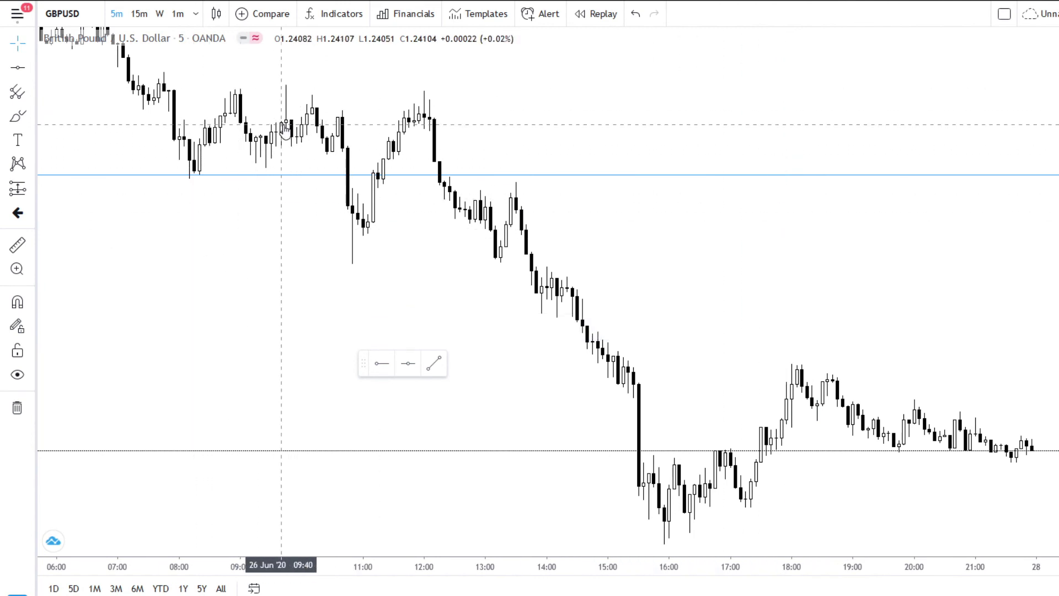
# Change the horizontal line's colour to black and deselect it
pyautogui.click(298, 176)
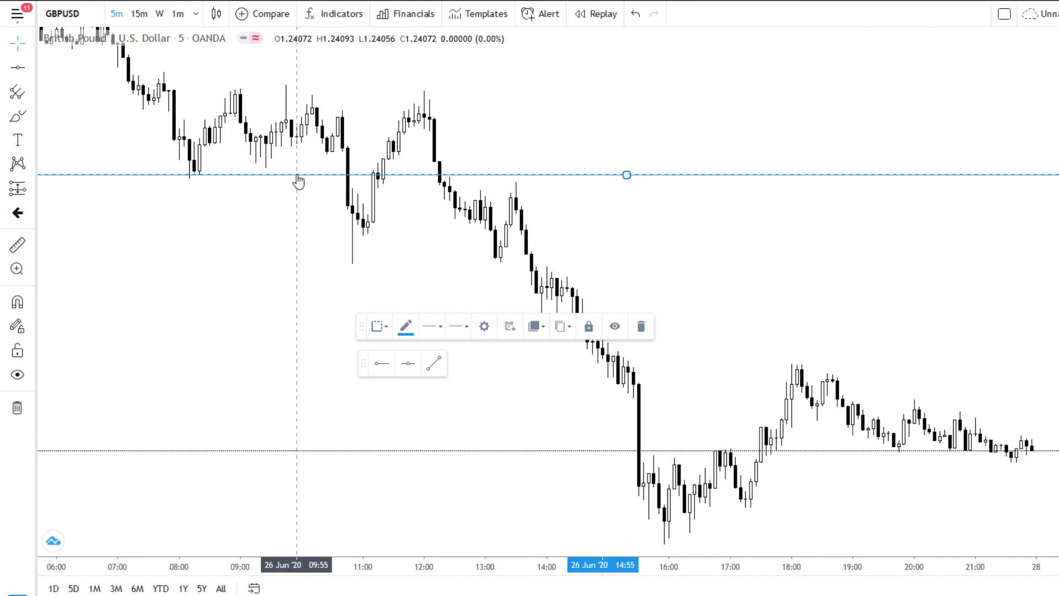
pyautogui.click(406, 326)
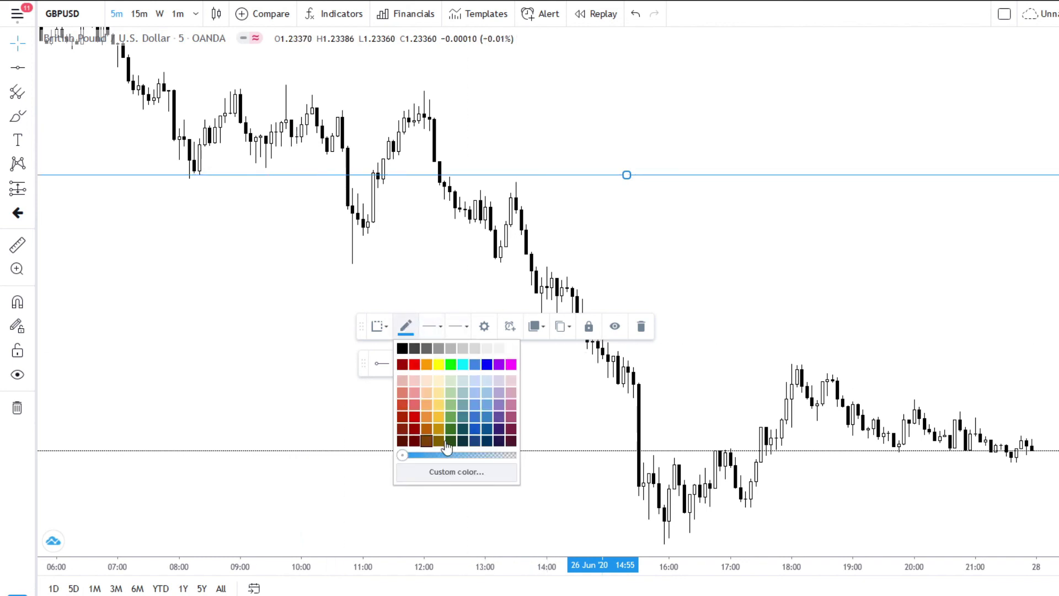
pyautogui.click(403, 349)
pyautogui.click(594, 232)
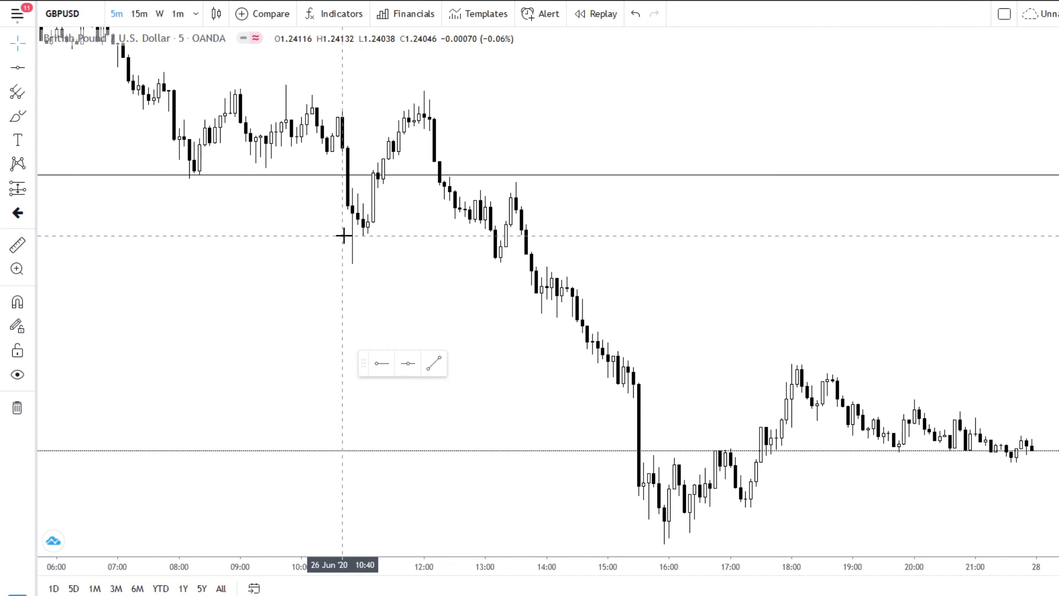
# Browse the Pitchfork, Gann and Fib drawing tools and review the horizontal line's Text, Coordinates and Visibility settings
pyautogui.click(30, 96)
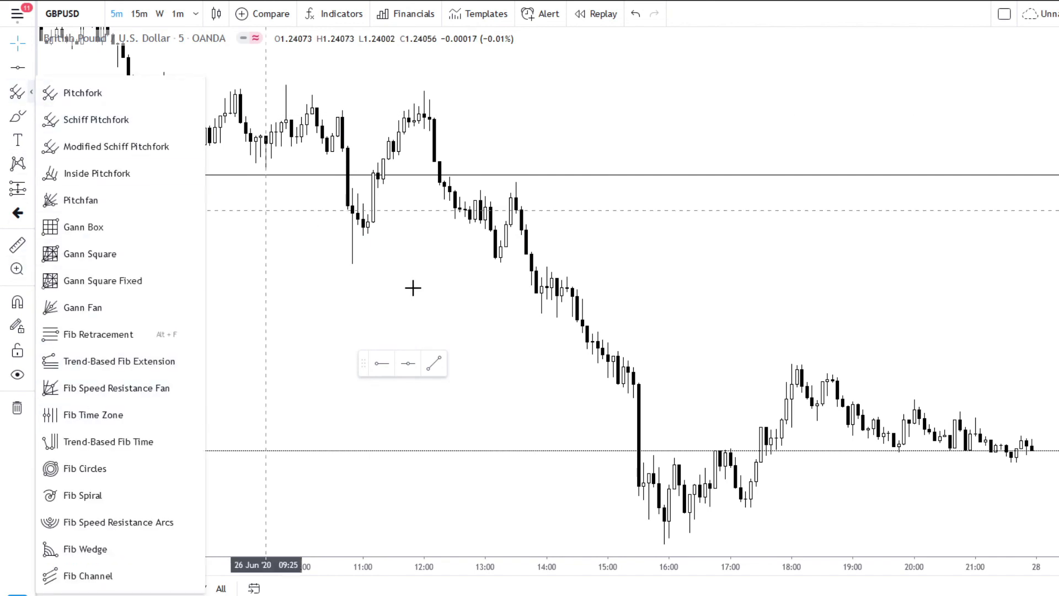
pyautogui.click(555, 285)
pyautogui.doubleClick(587, 177)
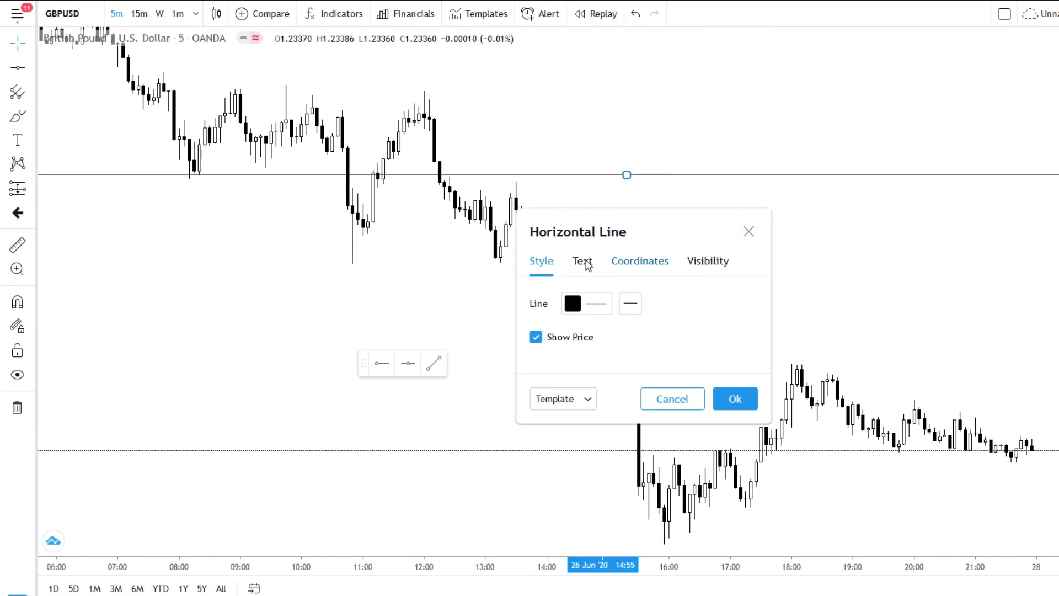
pyautogui.click(584, 262)
pyautogui.click(622, 264)
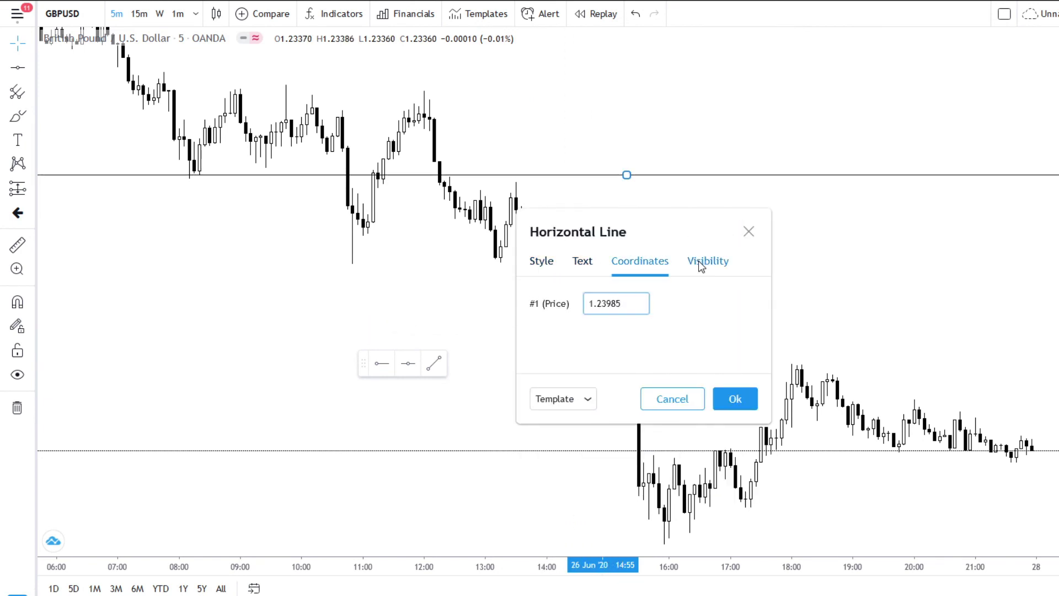
pyautogui.click(702, 264)
pyautogui.click(800, 232)
pyautogui.click(781, 232)
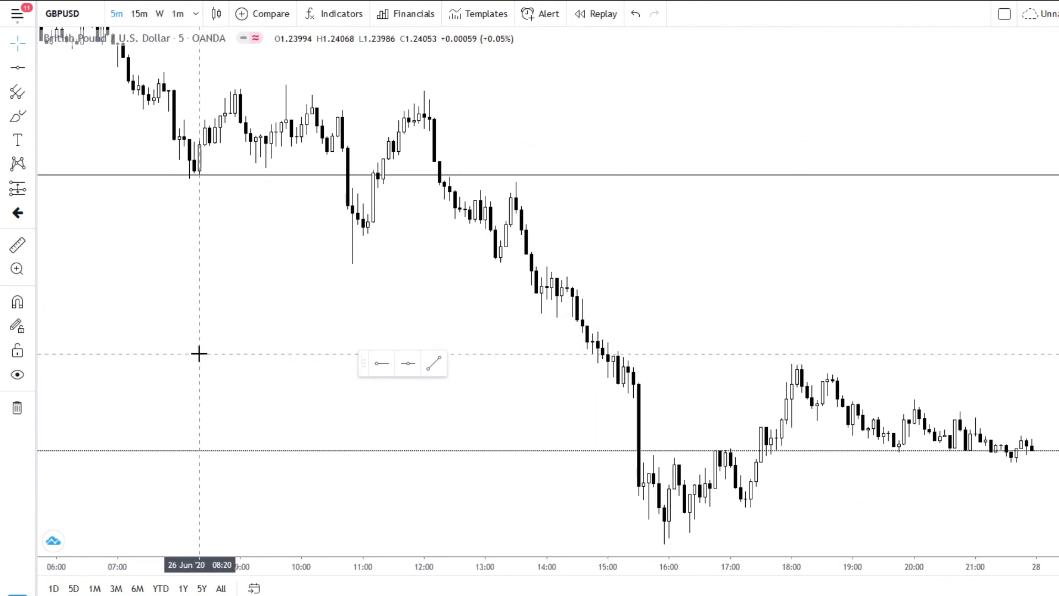
# Add four more horizontal lines at different price levels below the first one
pyautogui.click(406, 374)
pyautogui.click(624, 303)
pyautogui.click(409, 364)
pyautogui.click(626, 253)
pyautogui.click(420, 369)
pyautogui.click(525, 418)
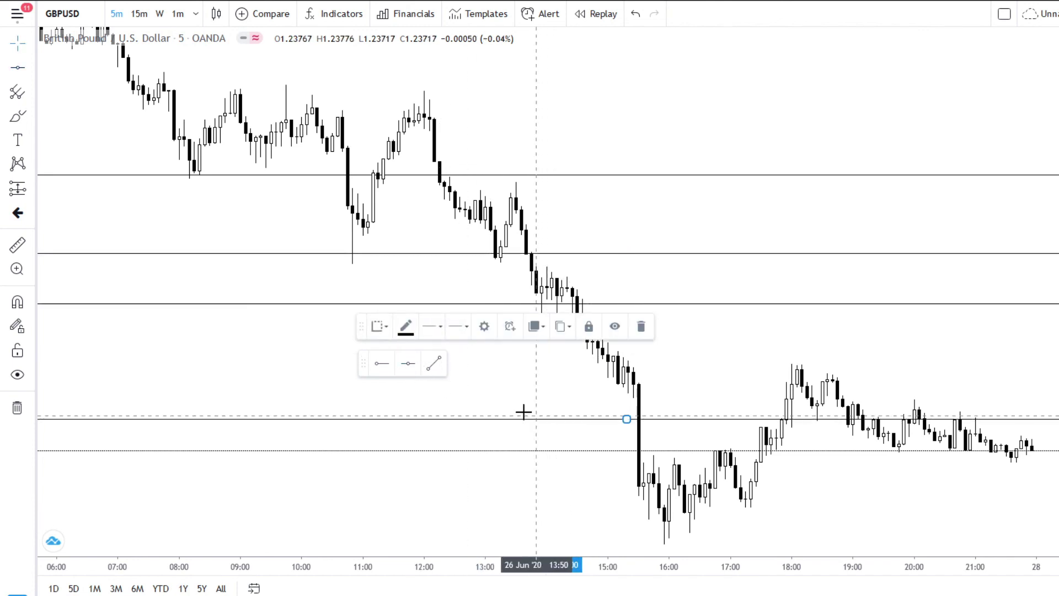
pyautogui.click(408, 365)
pyautogui.click(521, 367)
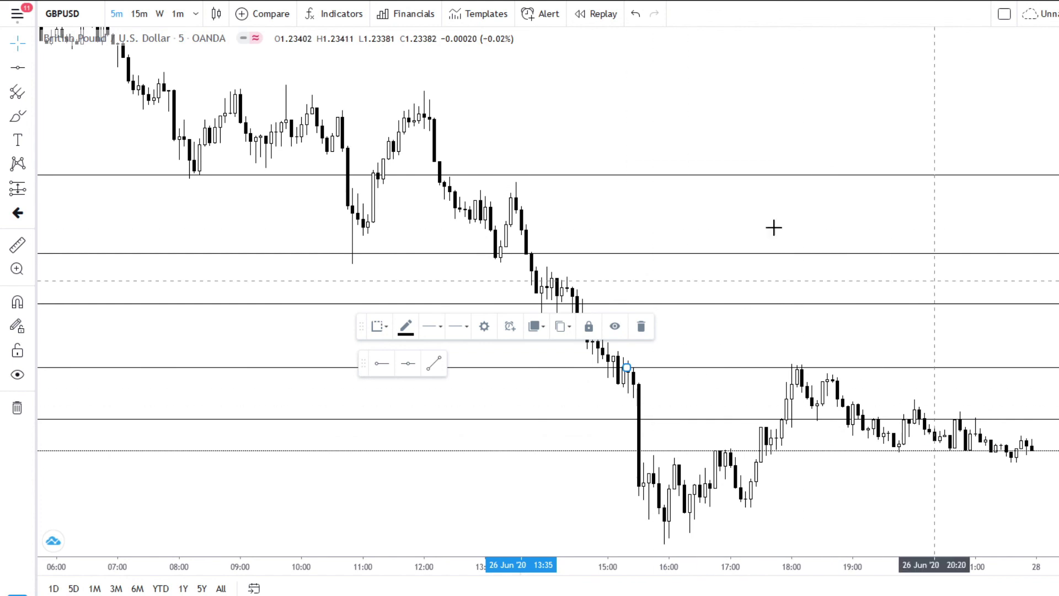
# Hide all drawings and show them again, and finally remove every horizontal line from the chart
pyautogui.moveTo(787, 310); pyautogui.dragTo(782, 270)
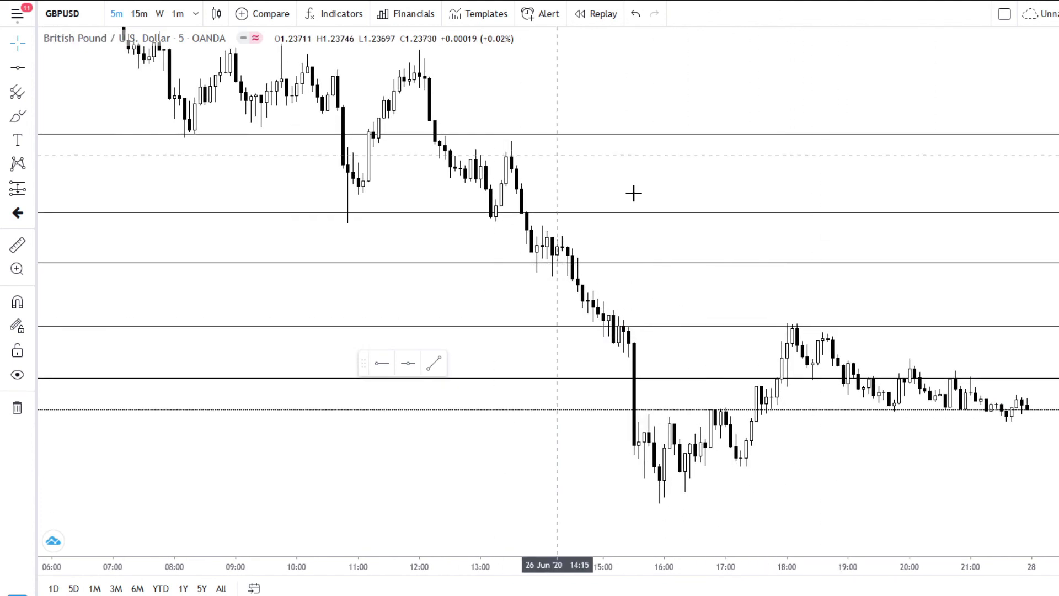
pyautogui.click(17, 375)
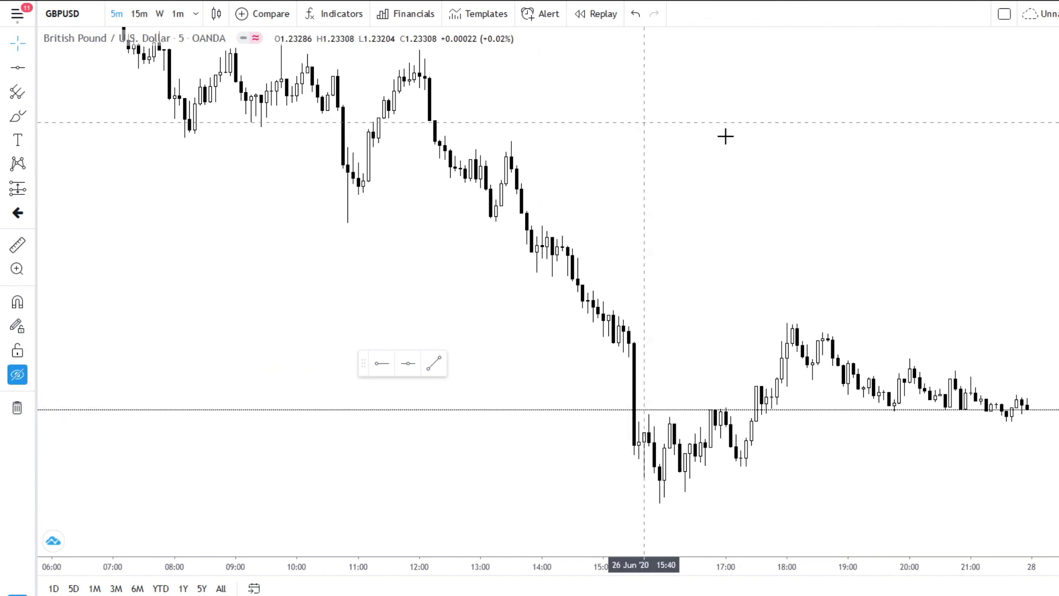
pyautogui.click(24, 375)
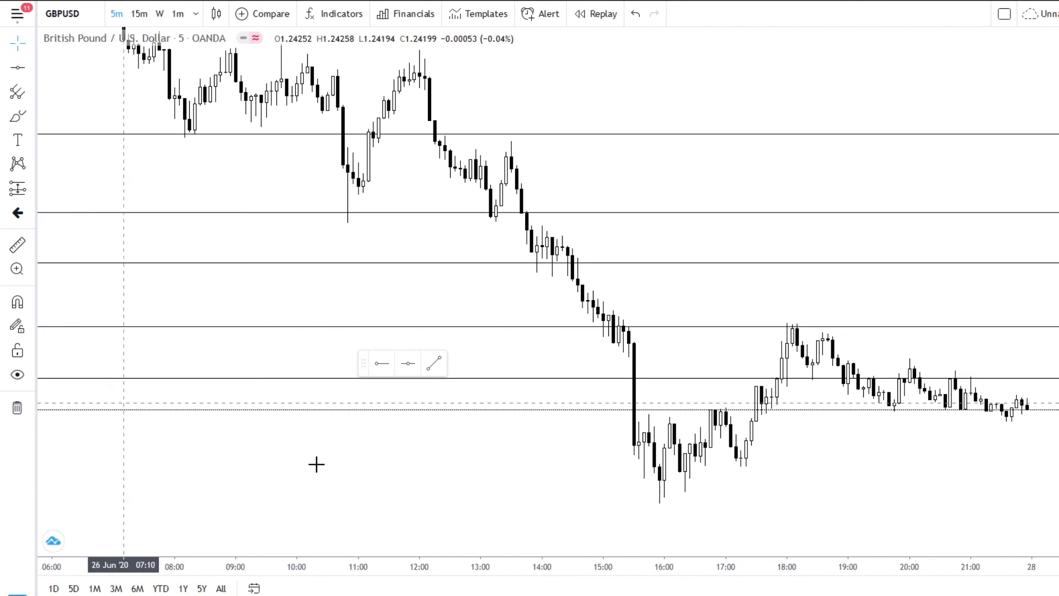
pyautogui.moveTo(695, 300); pyautogui.dragTo(676, 314)
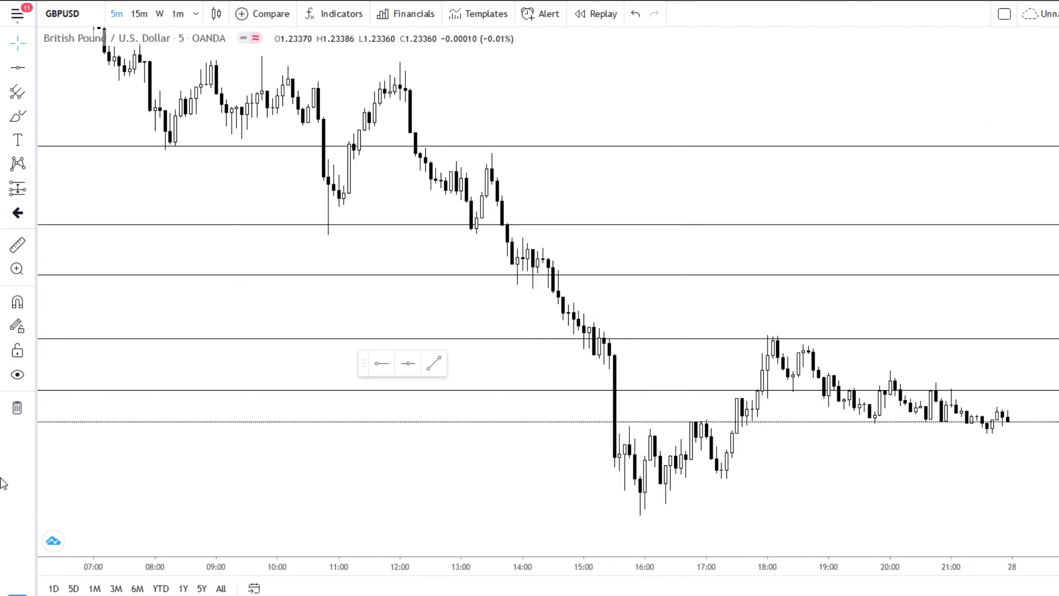
pyautogui.click(17, 408)
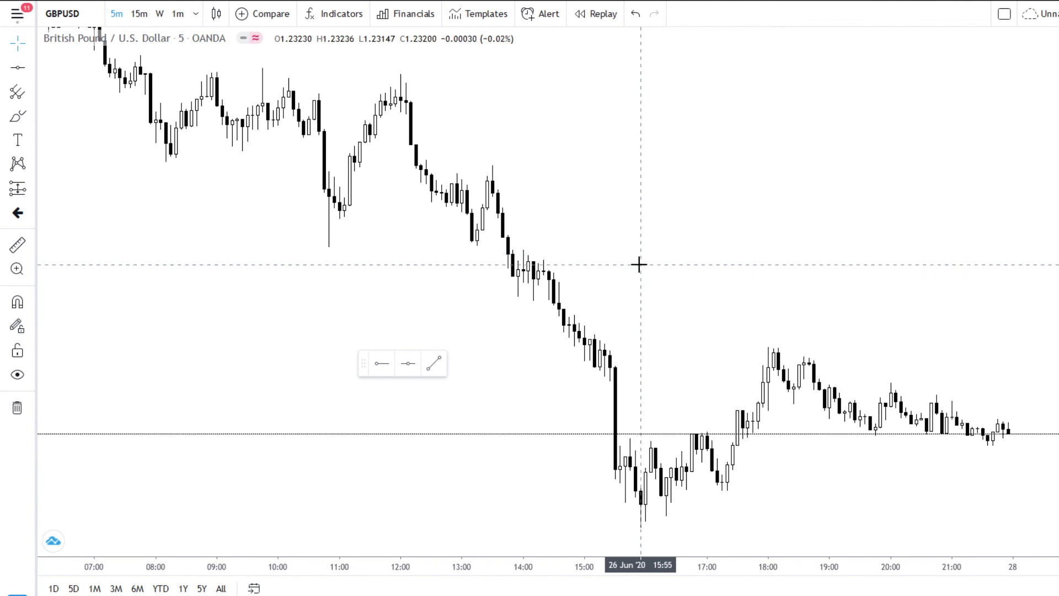
# Draw several freehand Brush strokes over and beside the candles, including a zigzag and short curves
pyautogui.click(17, 116)
pyautogui.moveTo(294, 118)
pyautogui.mouseDown()
pyautogui.moveTo(403, 50)
pyautogui.moveTo(638, 127)
pyautogui.moveTo(723, 220)
pyautogui.mouseUp()
pyautogui.moveTo(891, 140); pyautogui.dragTo(789, 245)
pyautogui.moveTo(754, 262); pyautogui.dragTo(793, 274)
pyautogui.moveTo(886, 240); pyautogui.dragTo(900, 316)
pyautogui.moveTo(918, 259)
pyautogui.mouseDown()
pyautogui.moveTo(931, 310)
pyautogui.moveTo(983, 344)
pyautogui.mouseUp()
pyautogui.moveTo(1048, 153); pyautogui.dragTo(1051, 170)
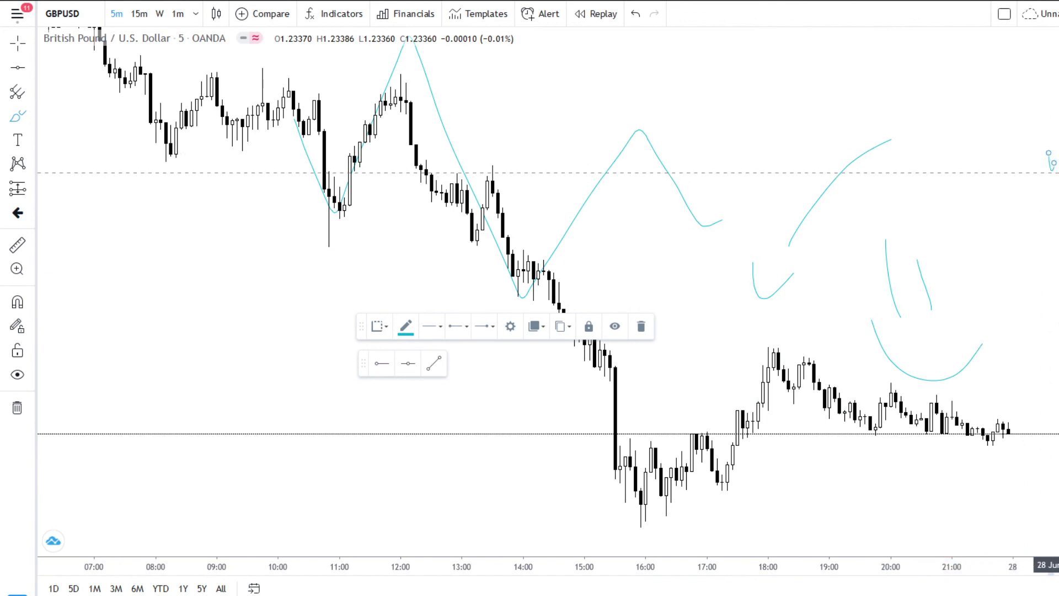
pyautogui.moveTo(1025, 206); pyautogui.dragTo(1058, 232)
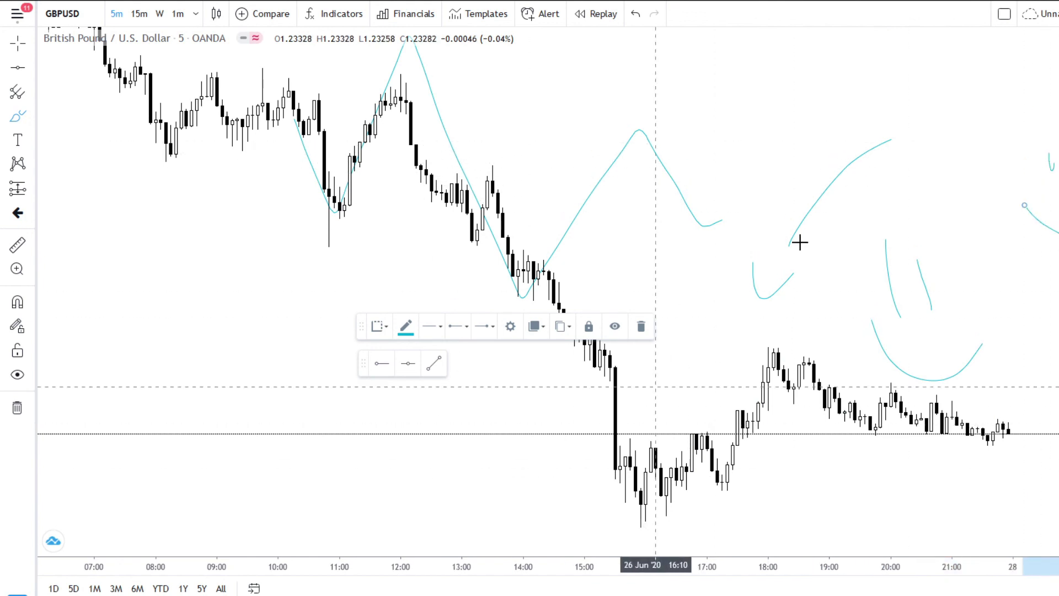
# Hide the brush strokes, show them again and remove them all from the chart
pyautogui.click(18, 379)
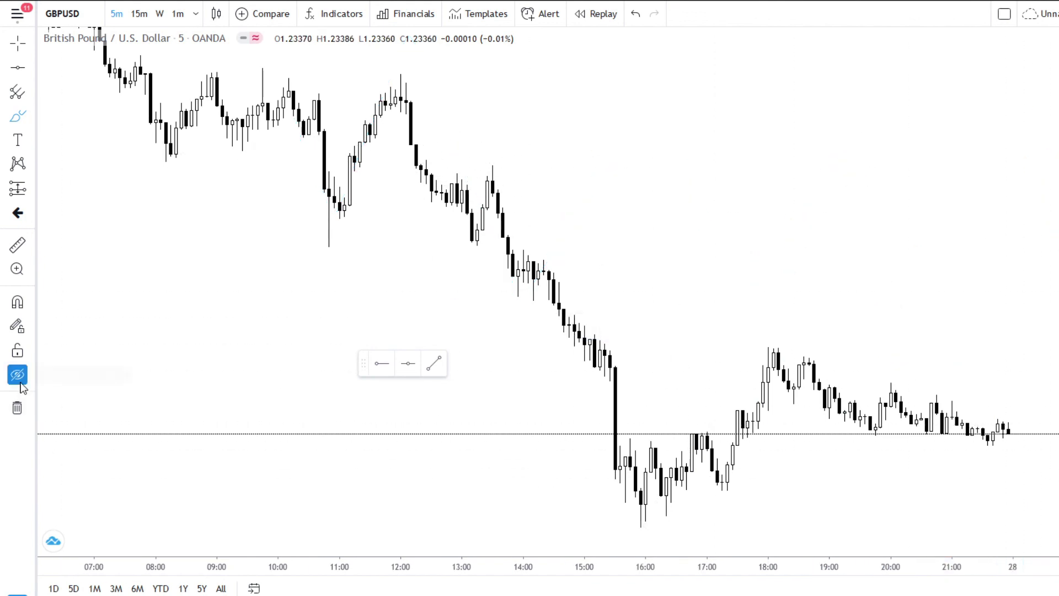
pyautogui.click(19, 382)
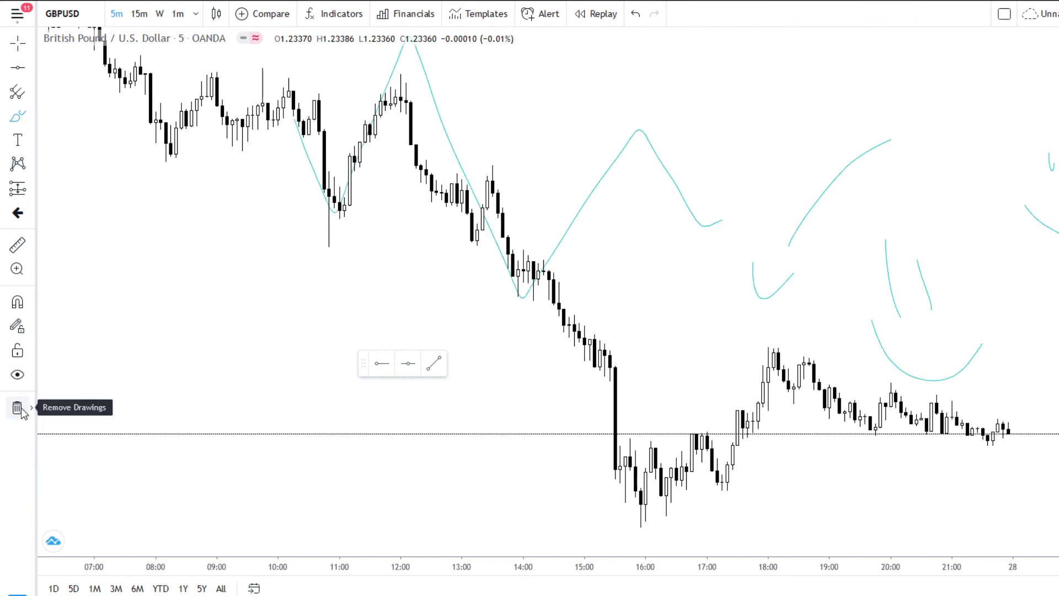
pyautogui.click(21, 410)
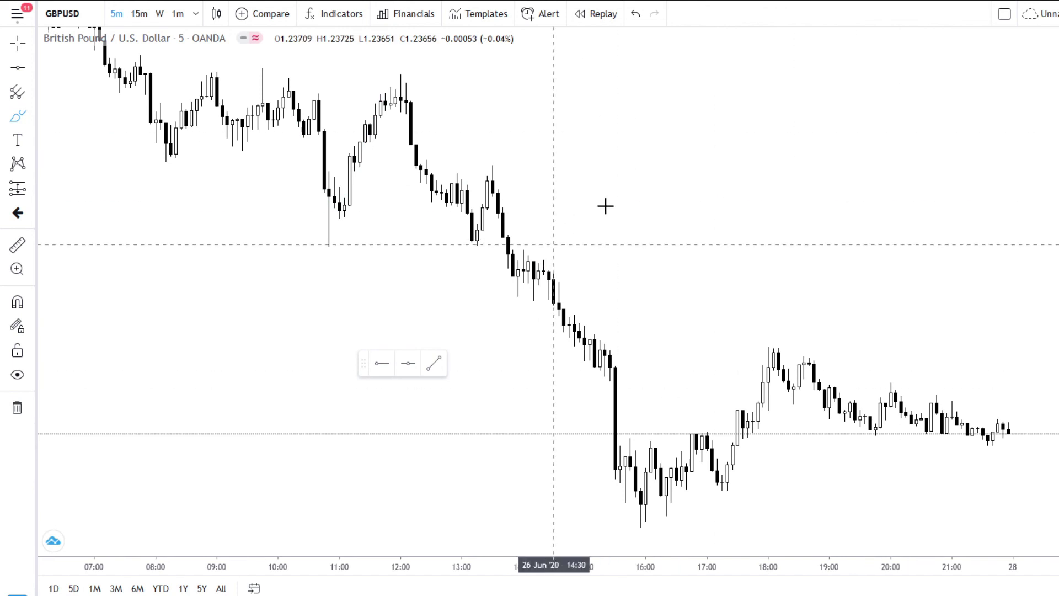
# Scribble large brush loops across the chart and remove the drawing
pyautogui.moveTo(228, 226)
pyautogui.mouseDown()
pyautogui.moveTo(490, 348)
pyautogui.moveTo(707, 281)
pyautogui.moveTo(724, 467)
pyautogui.moveTo(328, 360)
pyautogui.mouseUp()
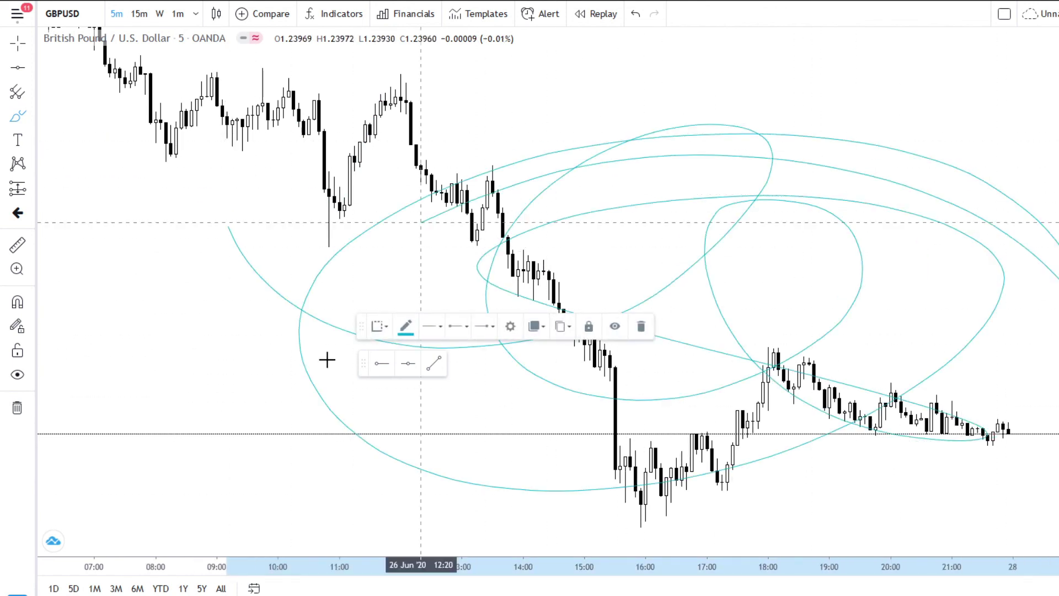
pyautogui.click(17, 408)
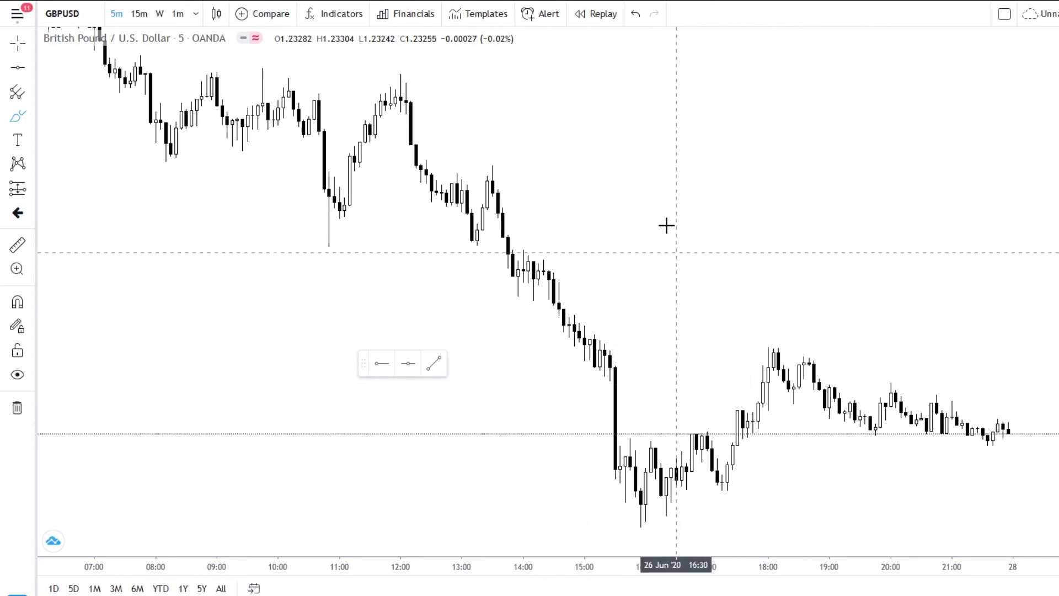